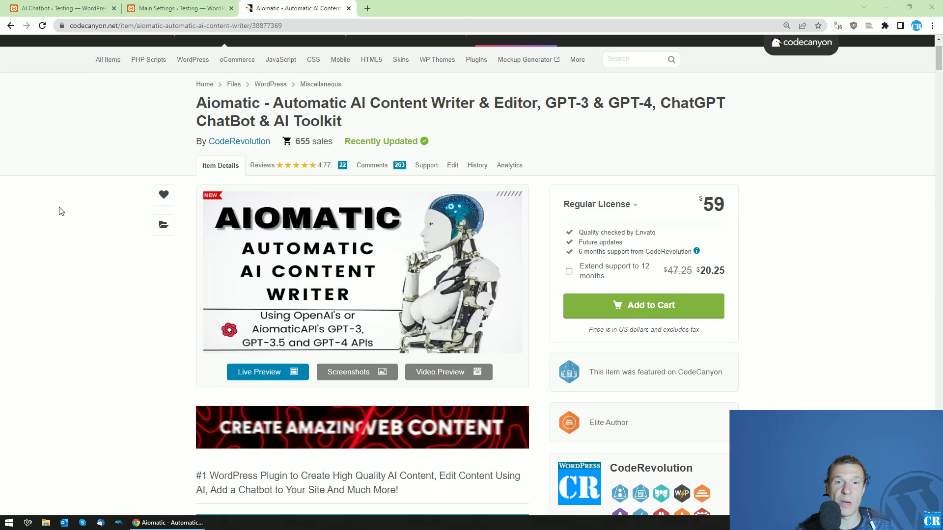
Switch to the WordPress 'AI Chatbot ‹ Testing' tab with the Aiomatic chatbot settings.
click(96, 6)
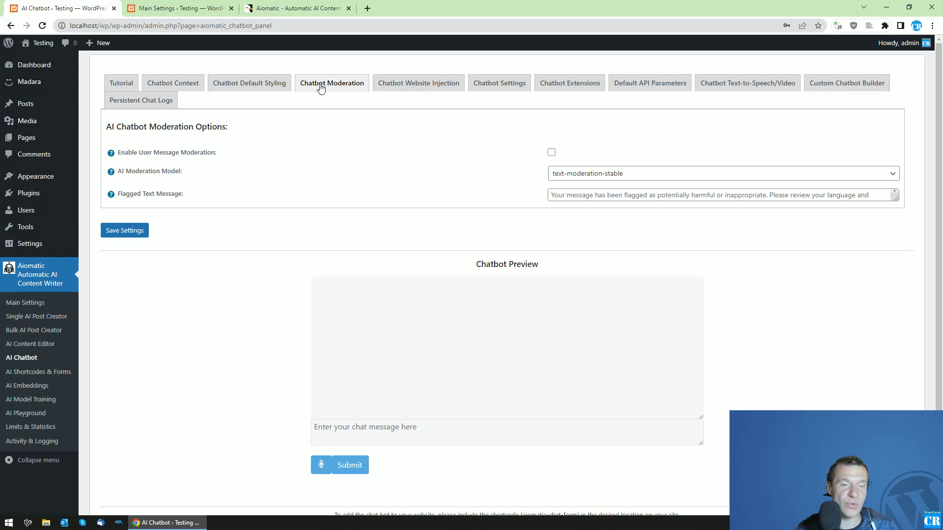
Show Main Settings > API Keys, scrolled down to the D-ID Text-to-Video API key field.
click(165, 8)
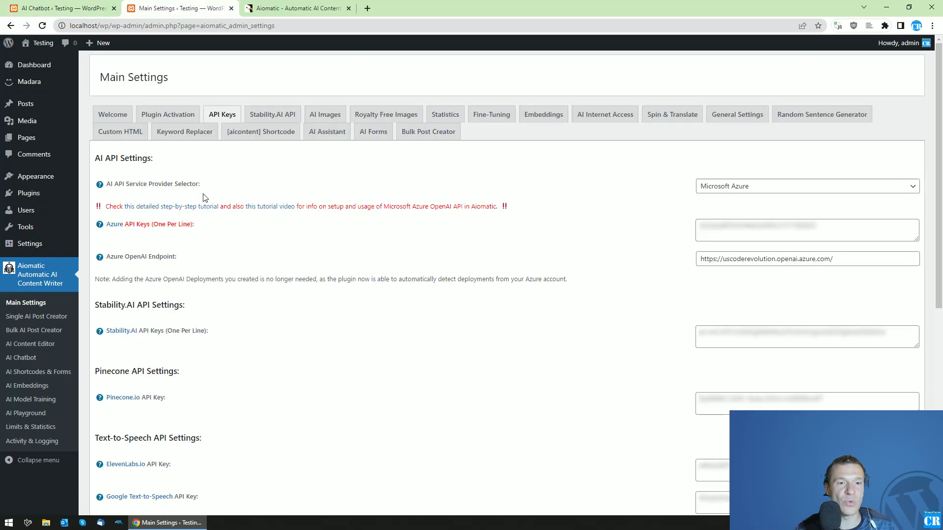
click(222, 117)
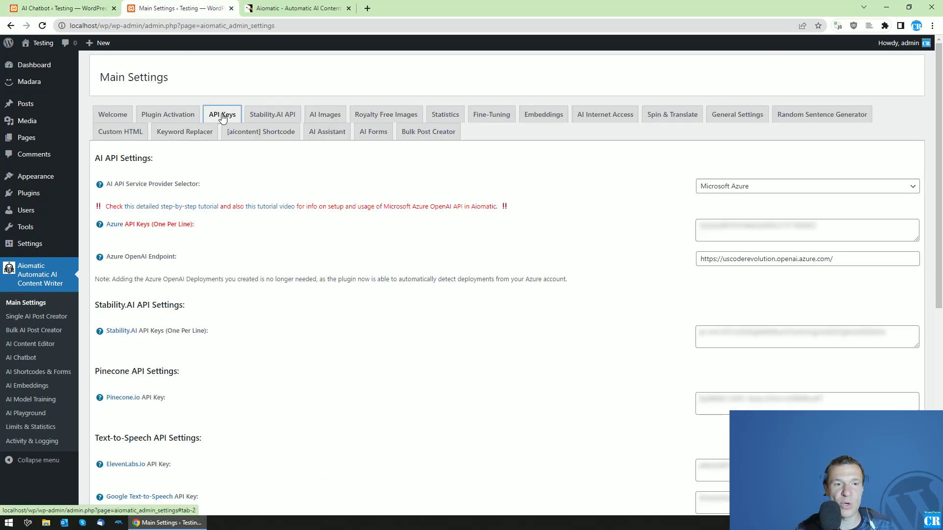
scroll(118, 378, down, 4)
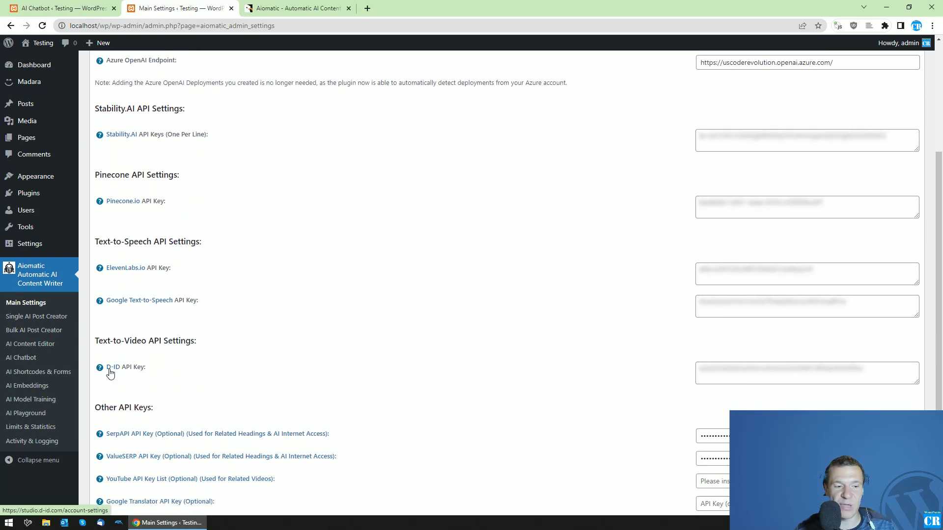
scroll(732, 315, down, 1)
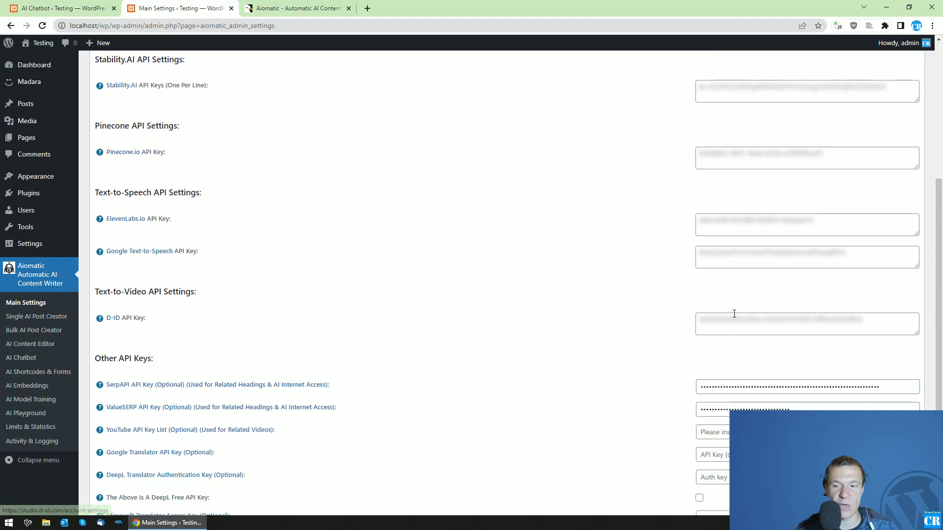
Open D-ID's Settings & API page and the empty Video Library with 5 credits left.
middle_click(110, 318)
click(274, 12)
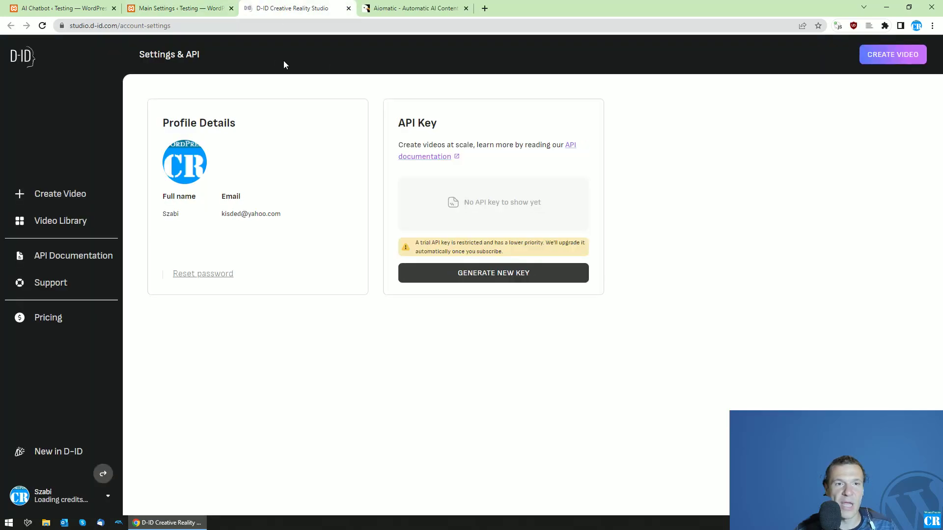
click(403, 8)
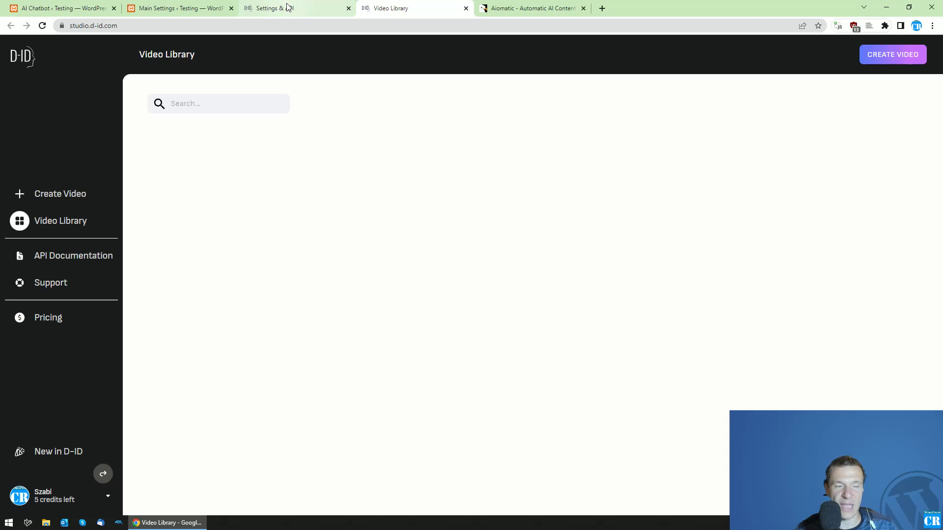
mouse_move(288, 7)
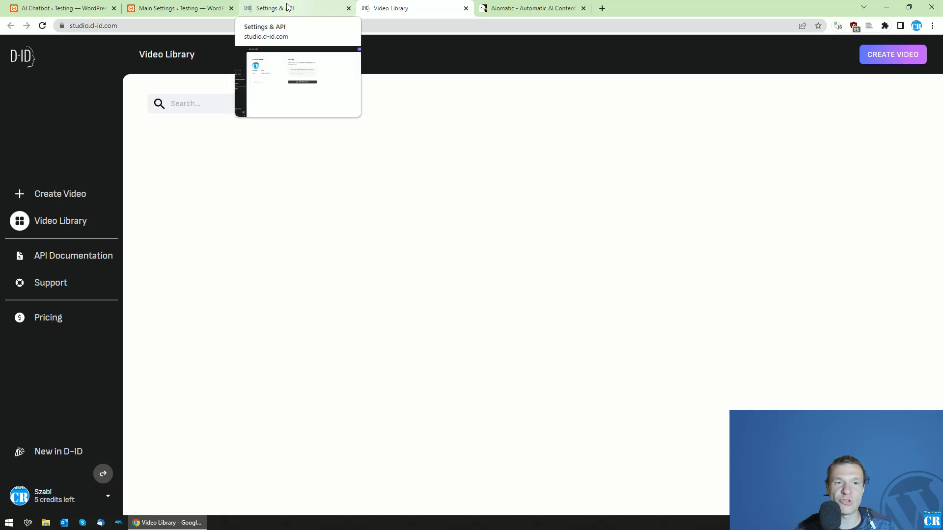
mouse_move(194, 3)
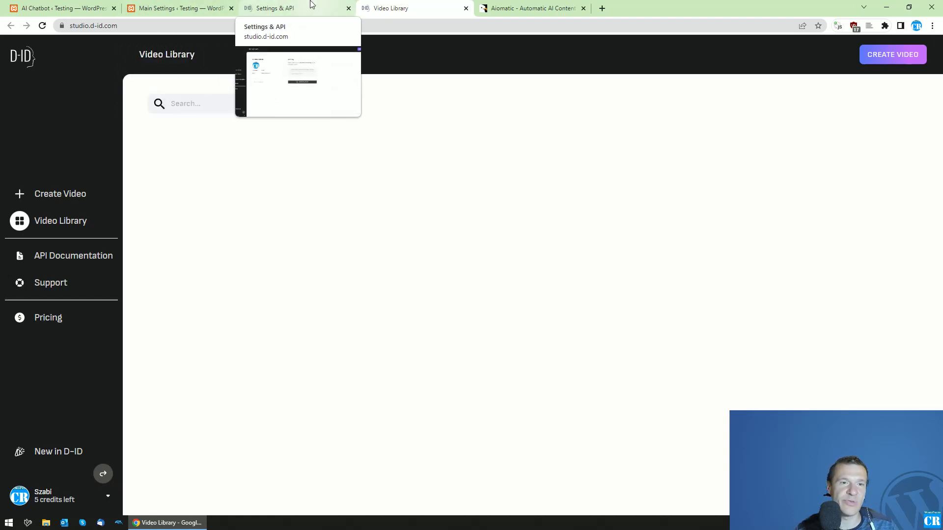
Go to the AI Chatbot's Chatbot Text-to-Speech/Video options and scroll to the preview.
click(203, 4)
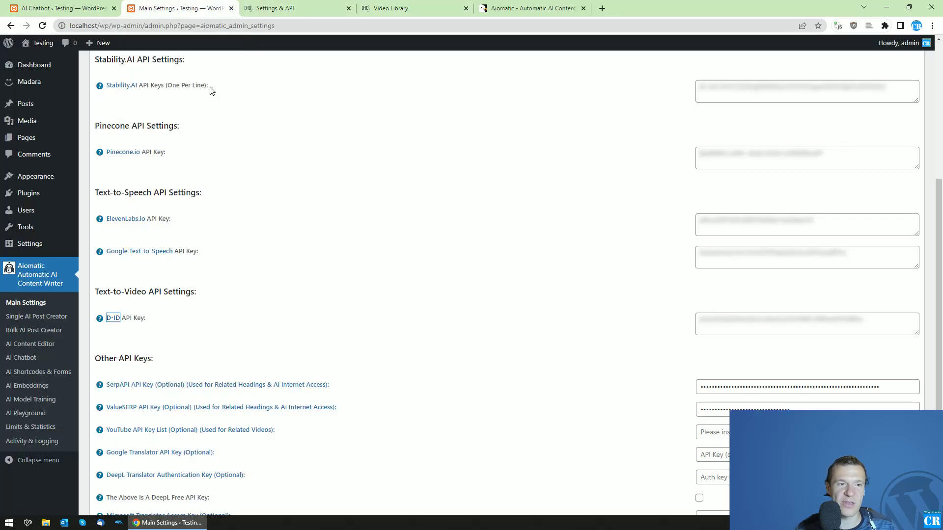
click(68, 5)
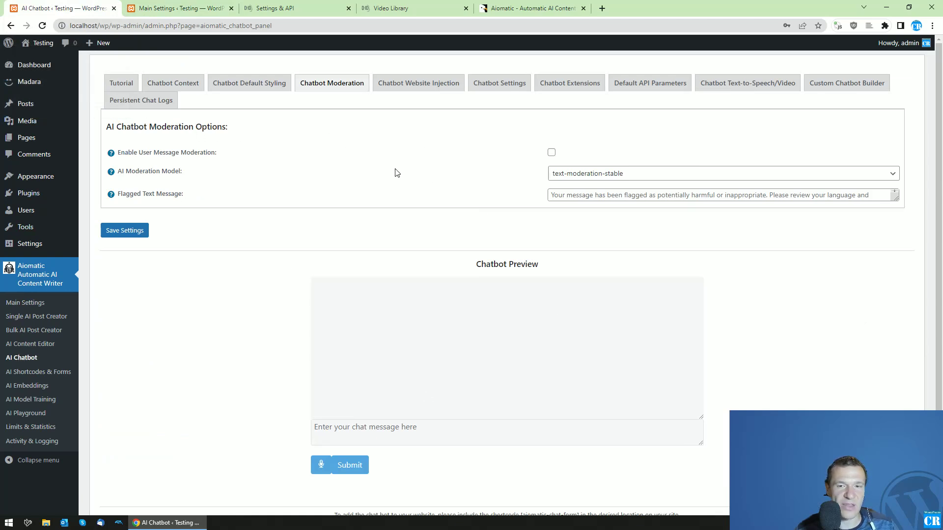
click(724, 85)
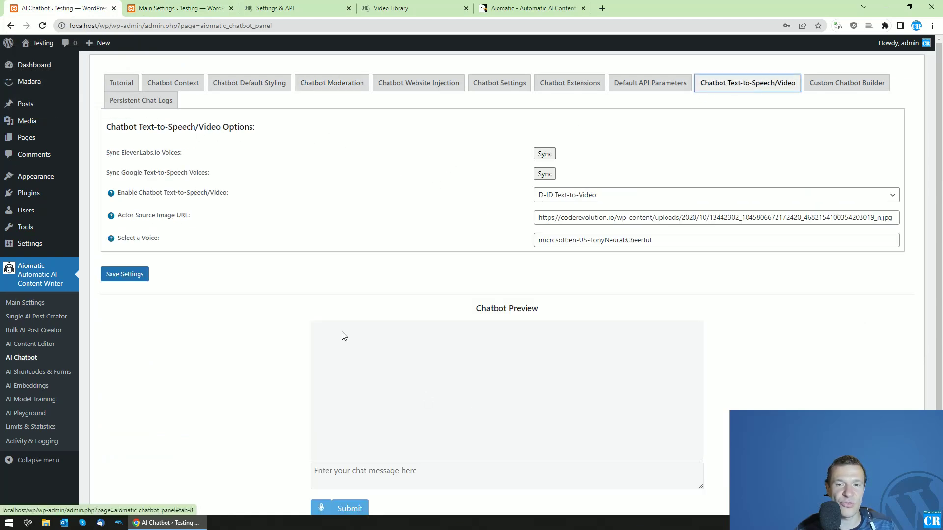
scroll(329, 287, down, 2)
Send 'Hello!' in the chatbot preview and review the D-ID talking-avatar video reply.
click(340, 380)
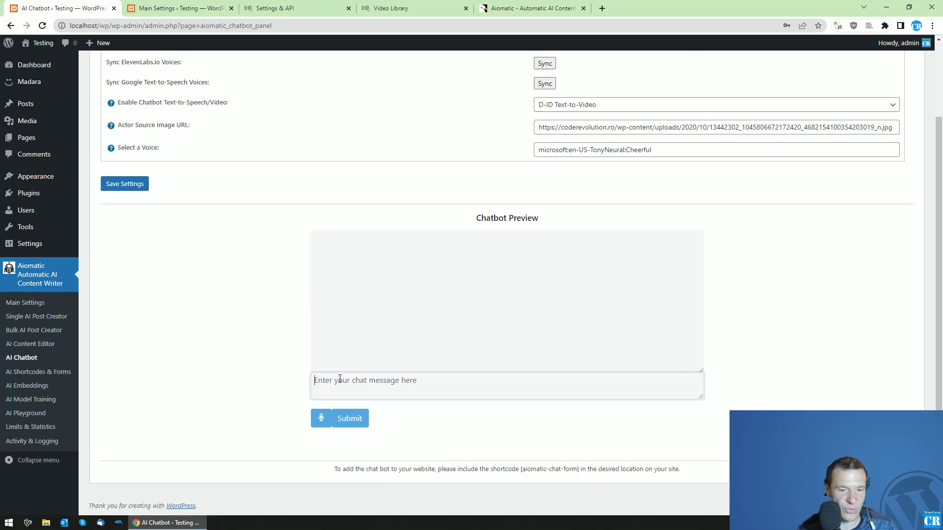
text(Hello!)
key(Return)
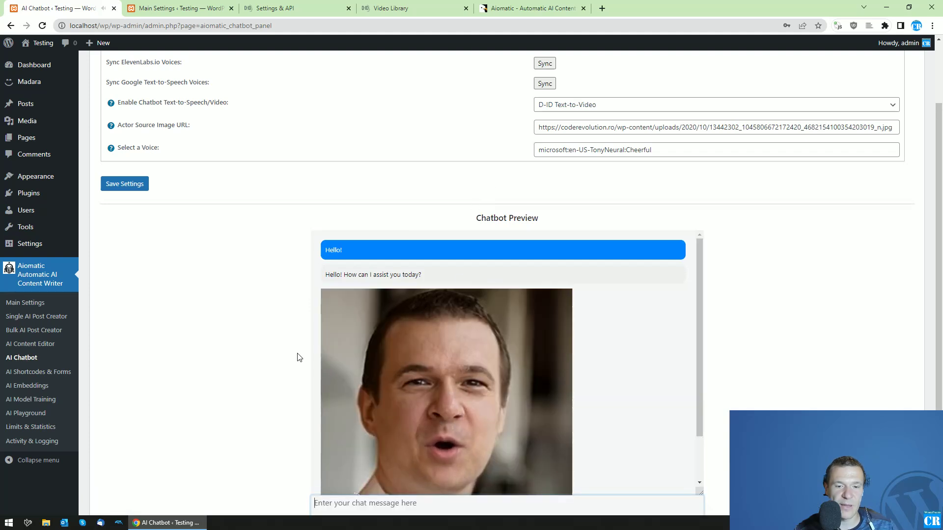
scroll(297, 358, down, 2)
scroll(575, 294, down, 2)
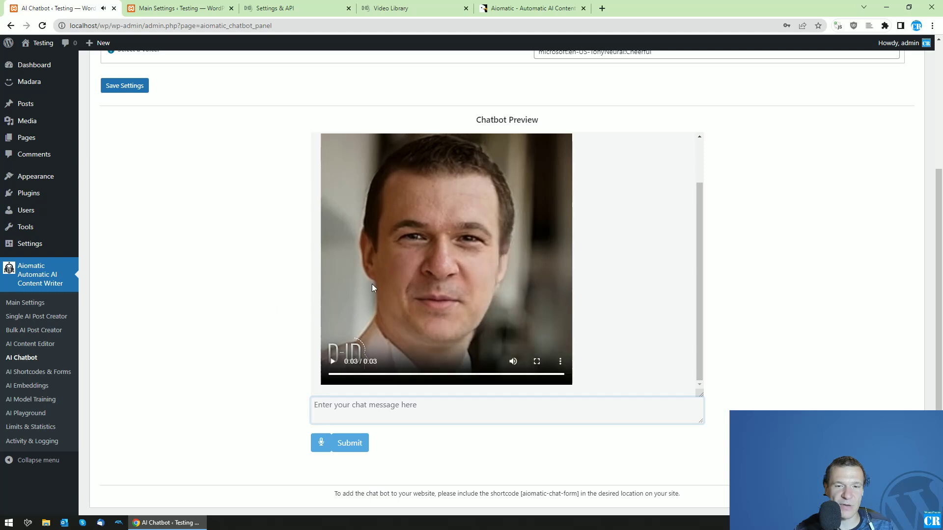
scroll(428, 284, up, 1)
scroll(428, 283, up, 1)
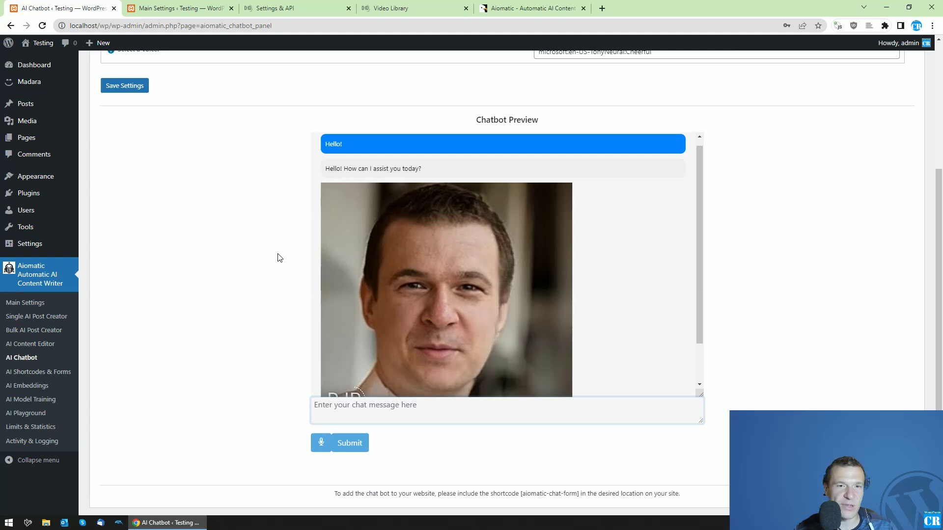
scroll(280, 257, up, 1)
scroll(273, 233, up, 3)
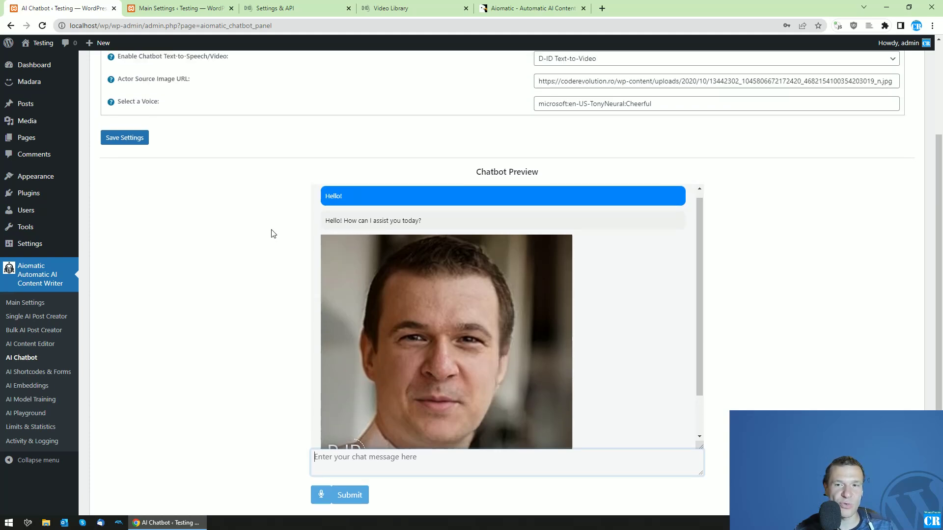
Bring up the D-ID API Key field under Main Settings > API Keys, checking the D-ID Settings & API tab.
click(26, 304)
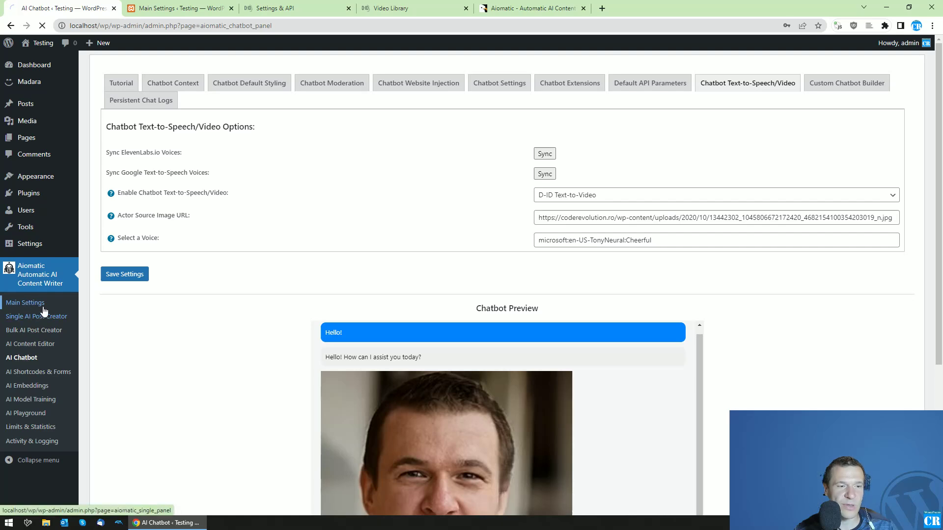
click(224, 116)
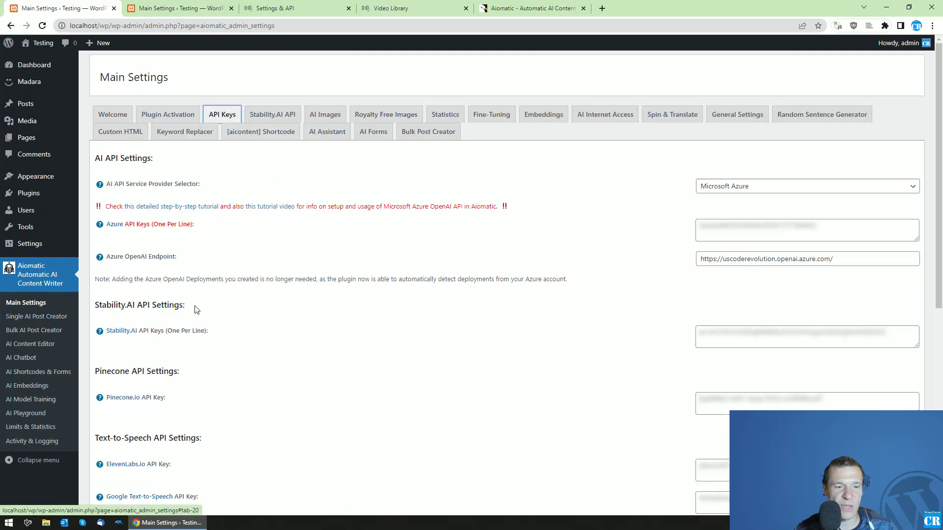
scroll(190, 312, down, 5)
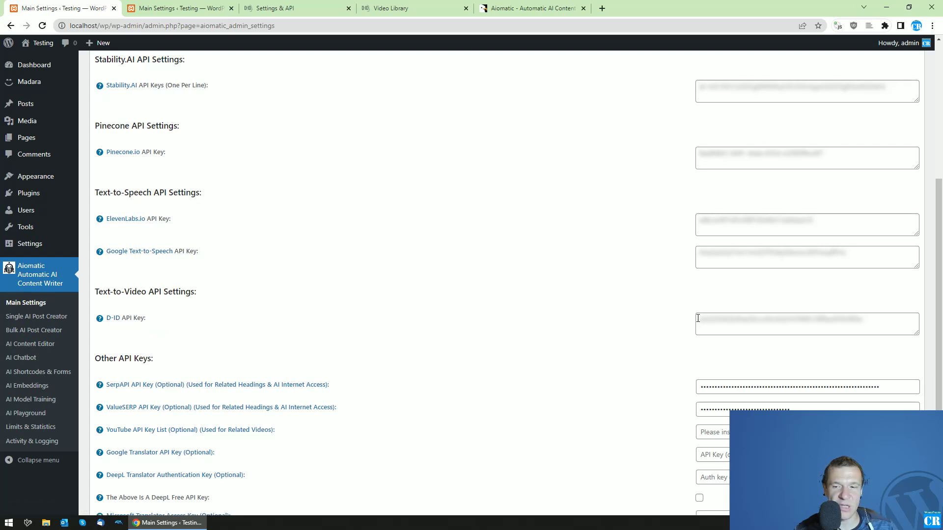
click(287, 8)
click(179, 7)
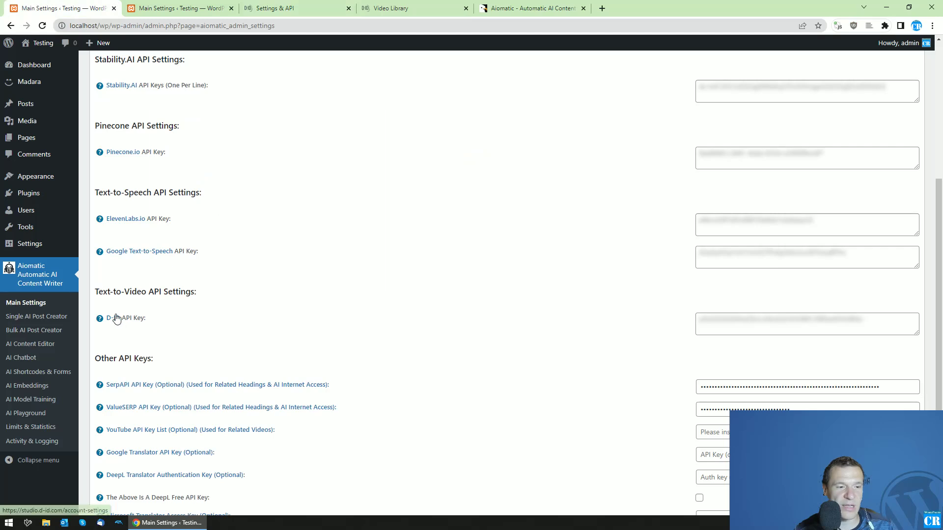
click(263, 5)
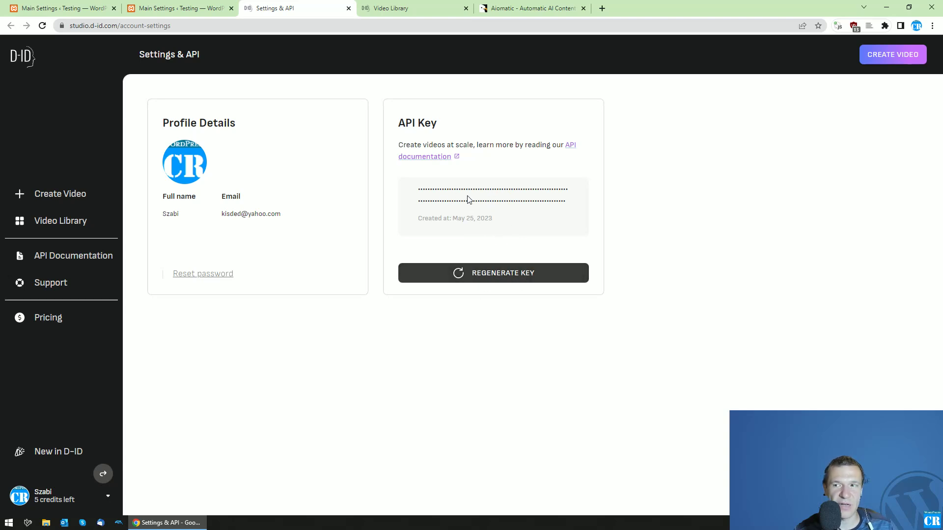
Open the chatbot's Text-to-Speech/Video options, keeping D-ID Text-to-Video as the provider.
click(193, 7)
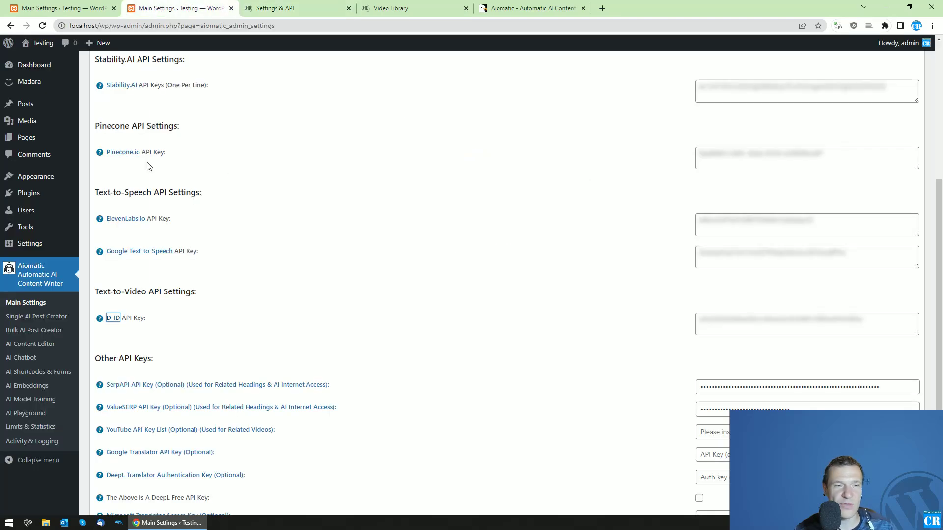
click(21, 358)
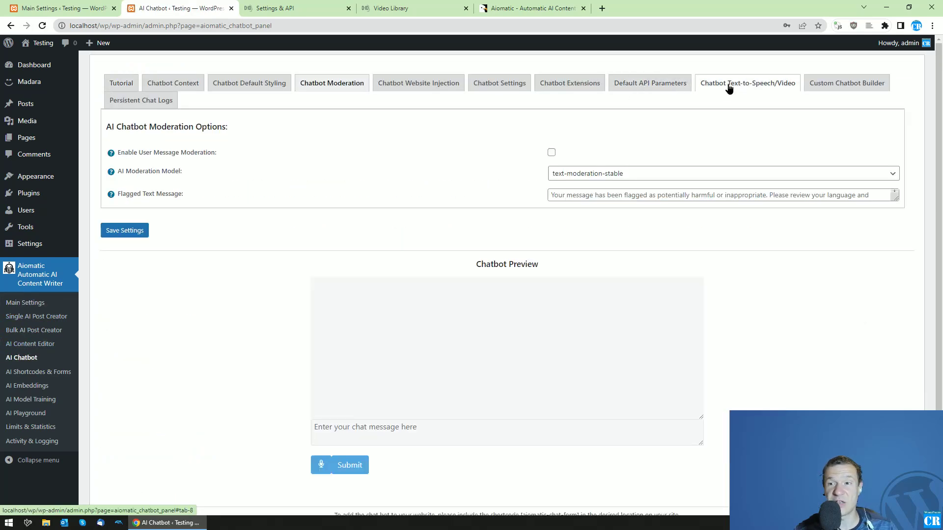
click(729, 89)
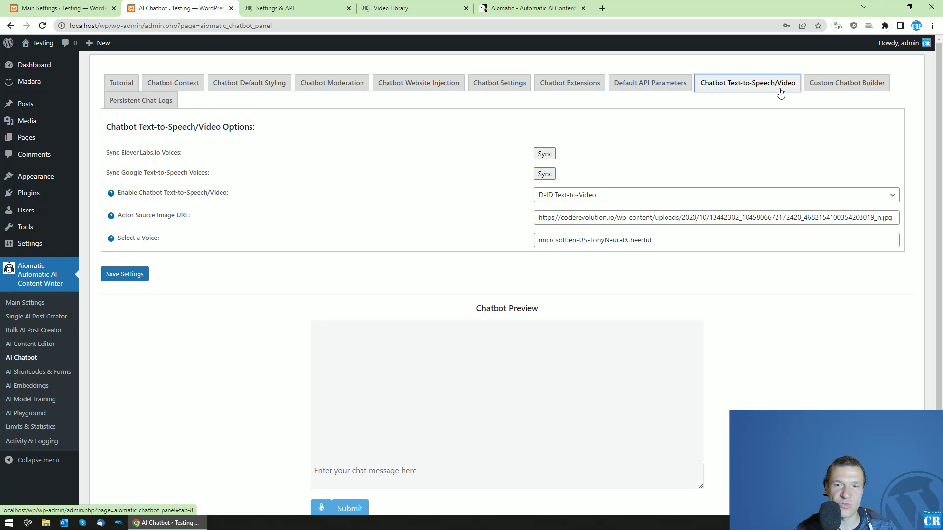
click(563, 196)
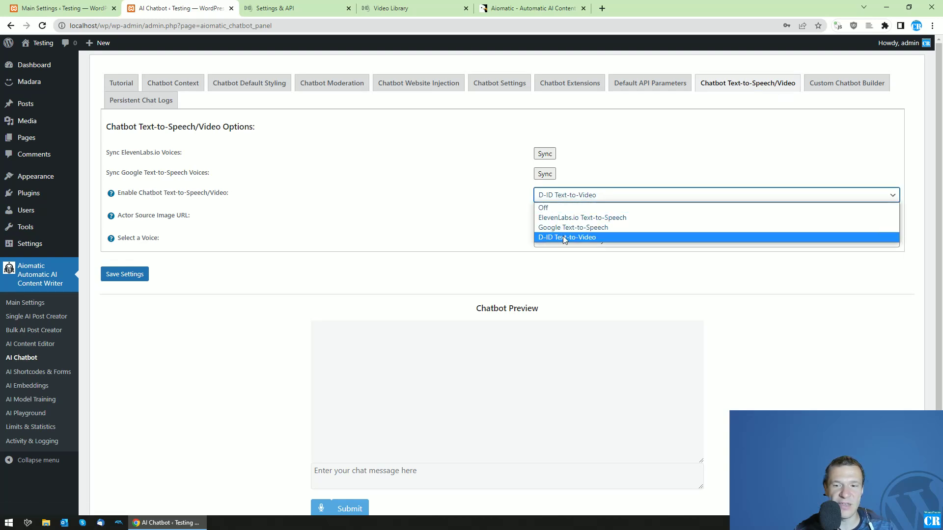
click(459, 225)
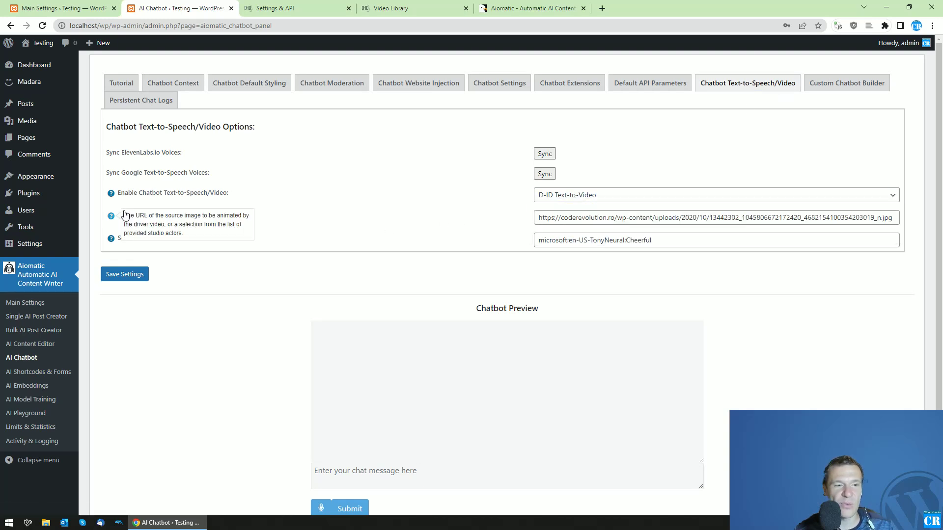
Copy the full Actor Source Image URL value.
drag(118, 215, 241, 218)
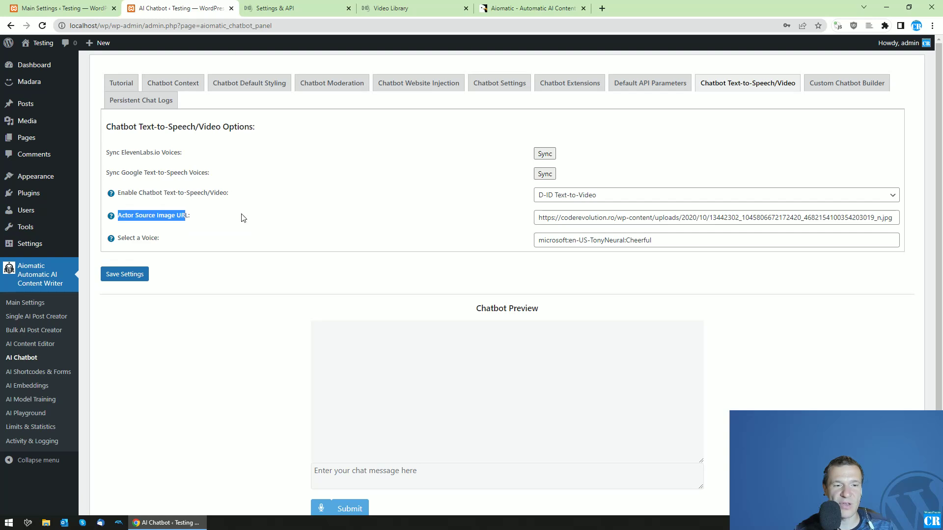
triple_click(589, 223)
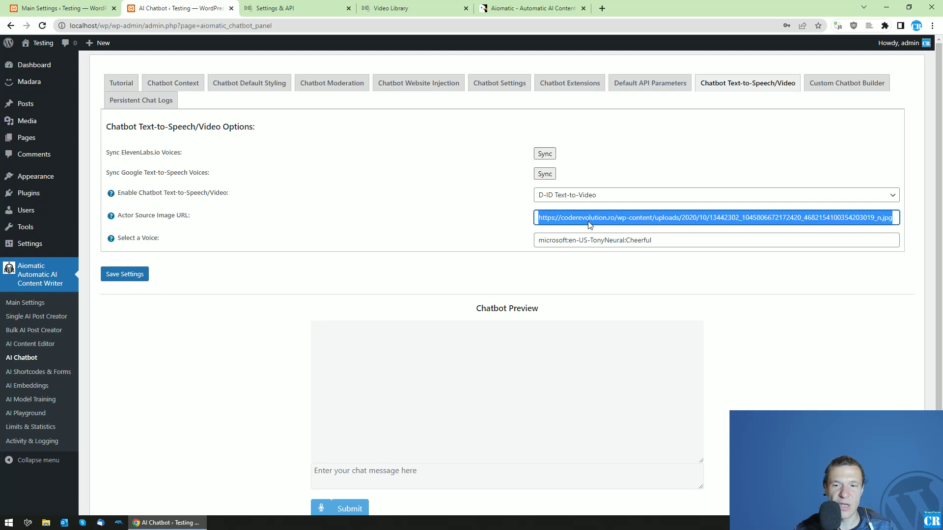
right_click(589, 222)
click(614, 259)
Load the copied actor image URL in a new tab and compare it with the chatbot settings.
click(602, 8)
key(ctrl+v)
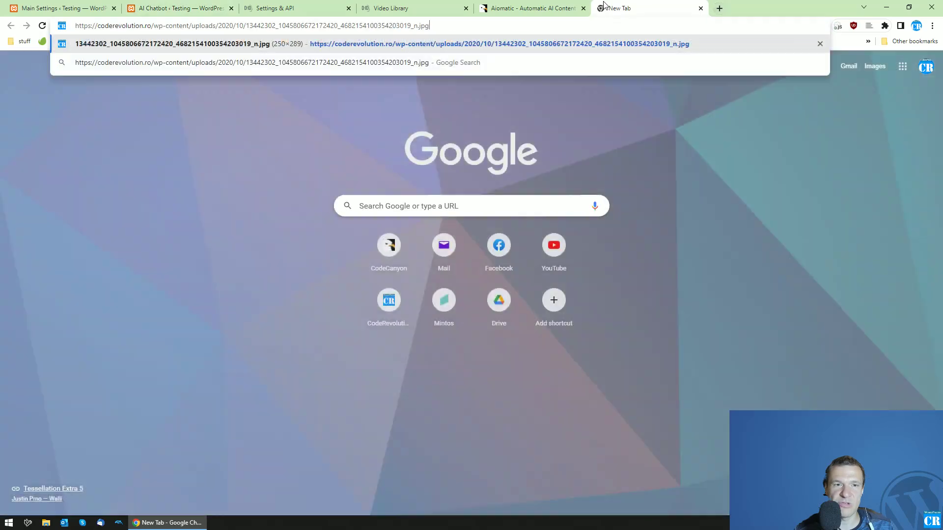
key(Return)
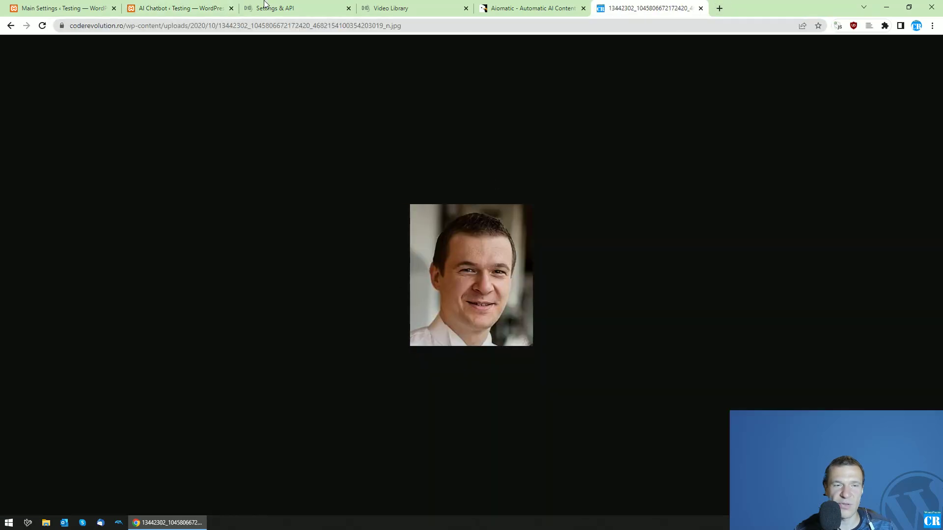
click(218, 6)
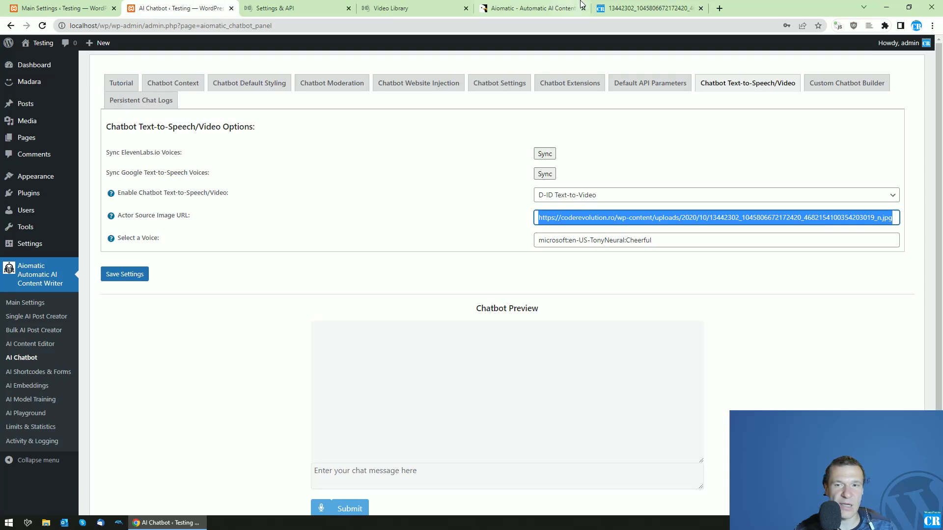
click(617, 13)
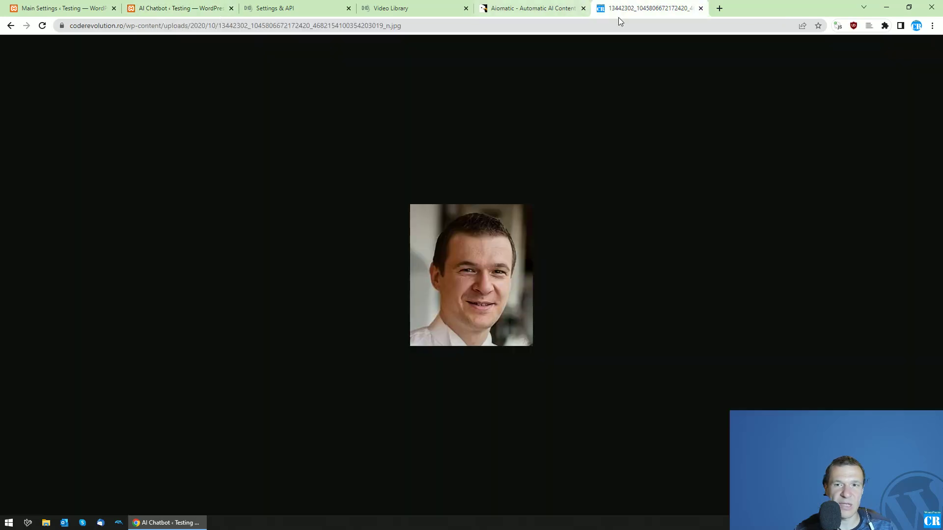
Examine the voice value microsoft:en-US-TonyNeural:Cheerful: provider, voice name and Cheerful style.
click(192, 5)
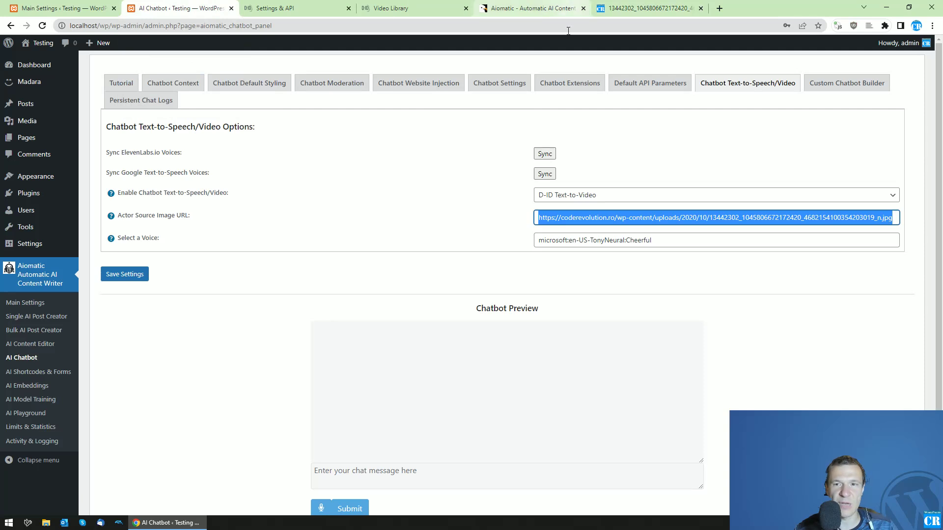
drag(539, 240, 651, 241)
double_click(545, 242)
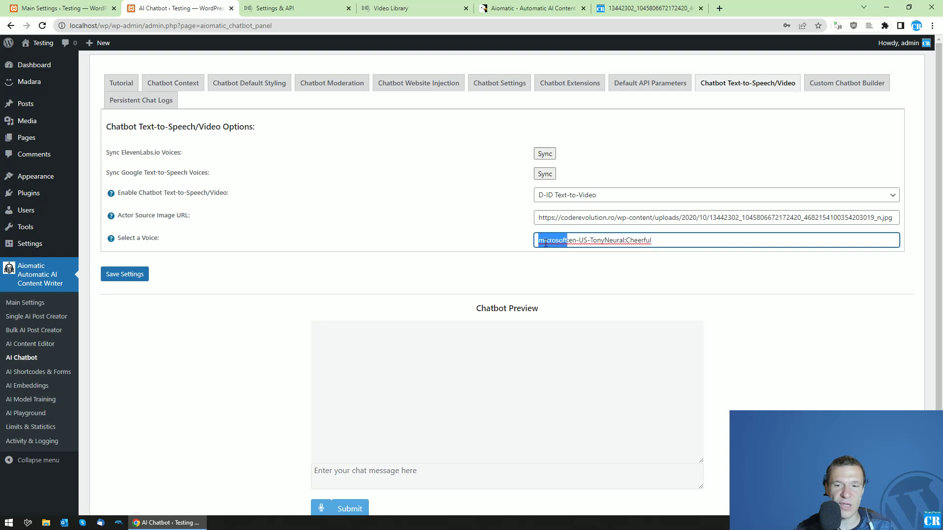
drag(570, 242, 617, 242)
double_click(633, 240)
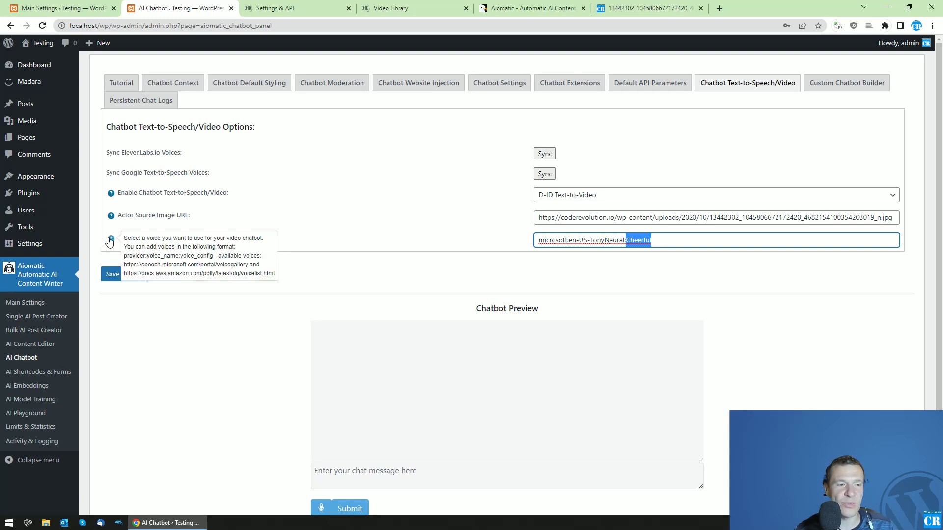
Copy the Microsoft voice gallery link from the Select a Voice help text.
mouse_move(112, 239)
drag(125, 266, 248, 269)
right_click(248, 269)
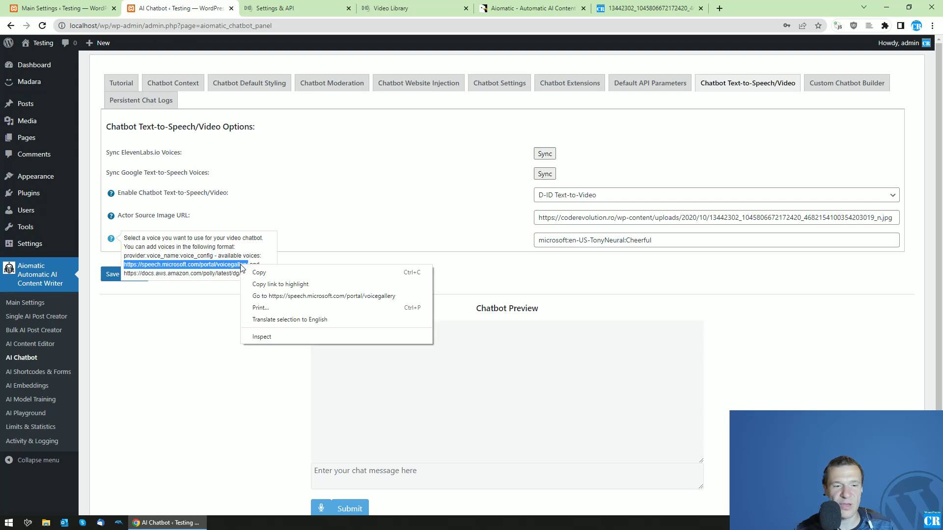
click(255, 274)
Load the Microsoft voice gallery in a new tab and choose the Tony voice.
click(720, 7)
key(ctrl+v)
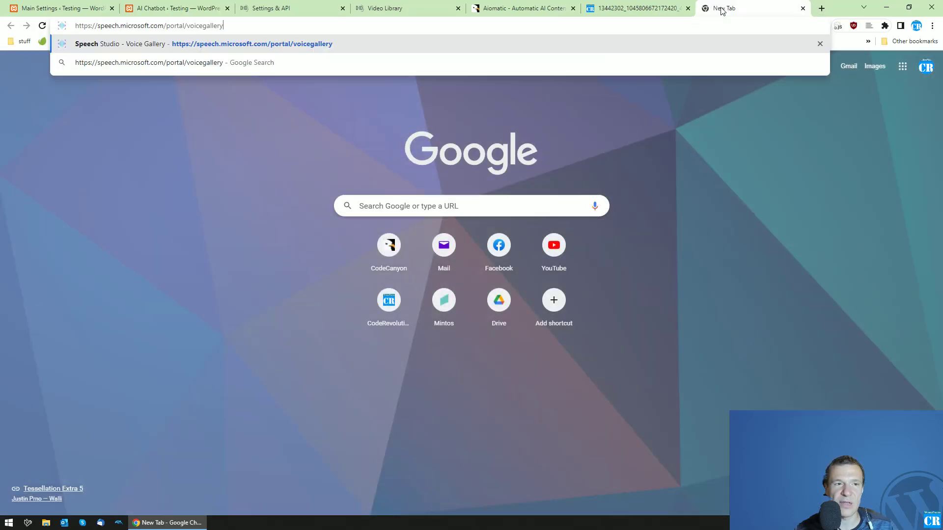
key(Return)
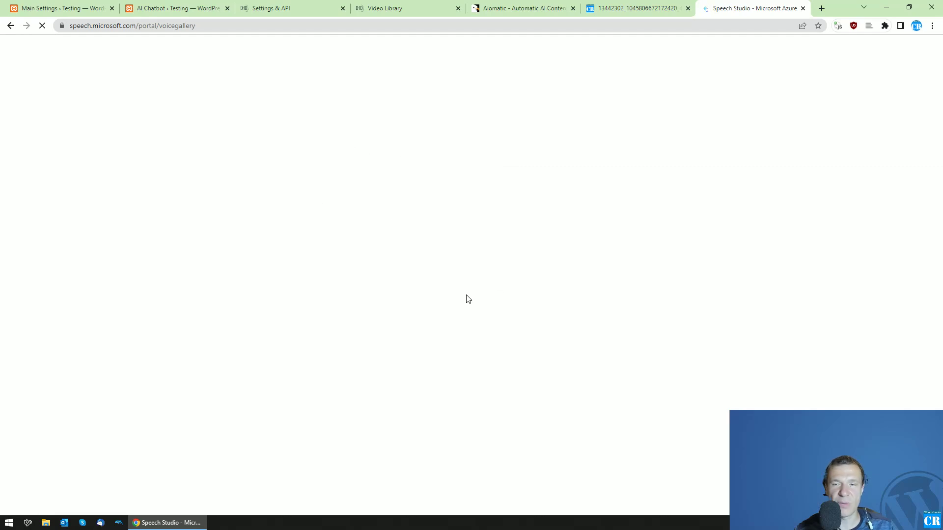
scroll(427, 290, down, 3)
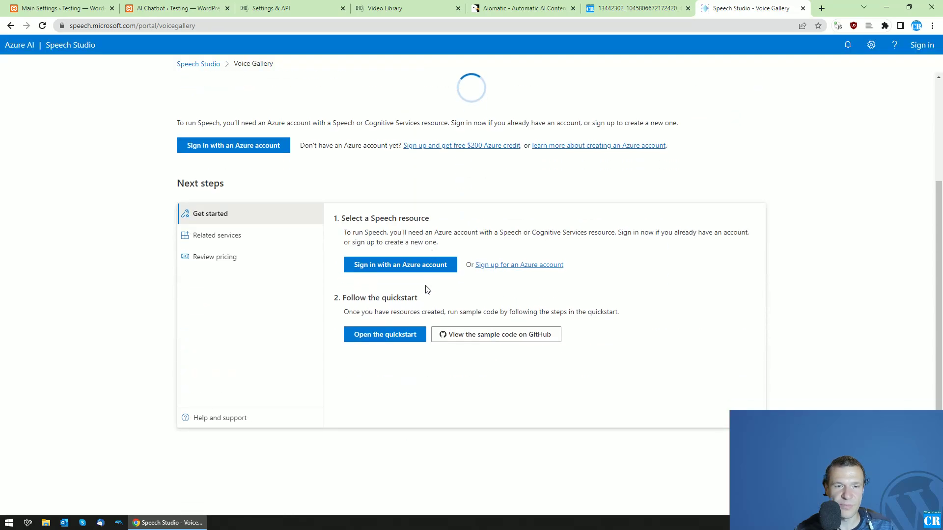
scroll(305, 314, down, 3)
scroll(242, 315, up, 2)
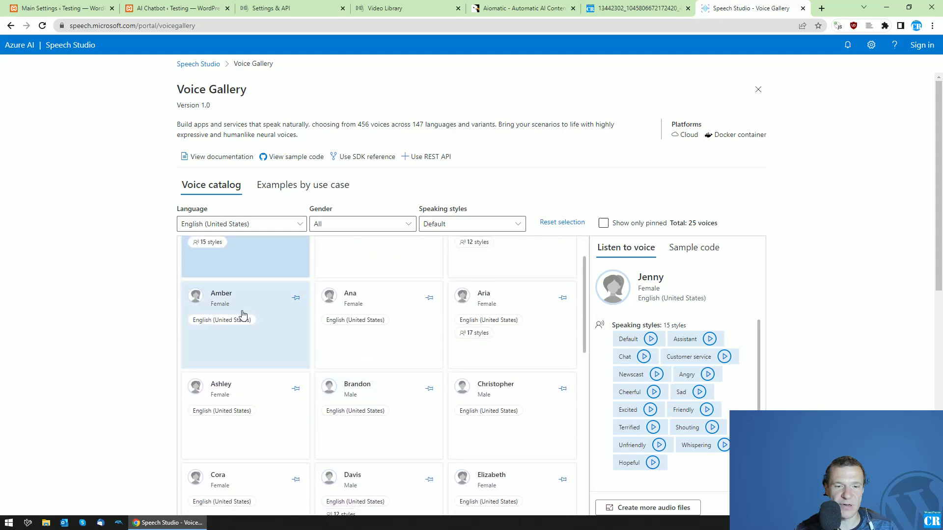
scroll(242, 314, down, 8)
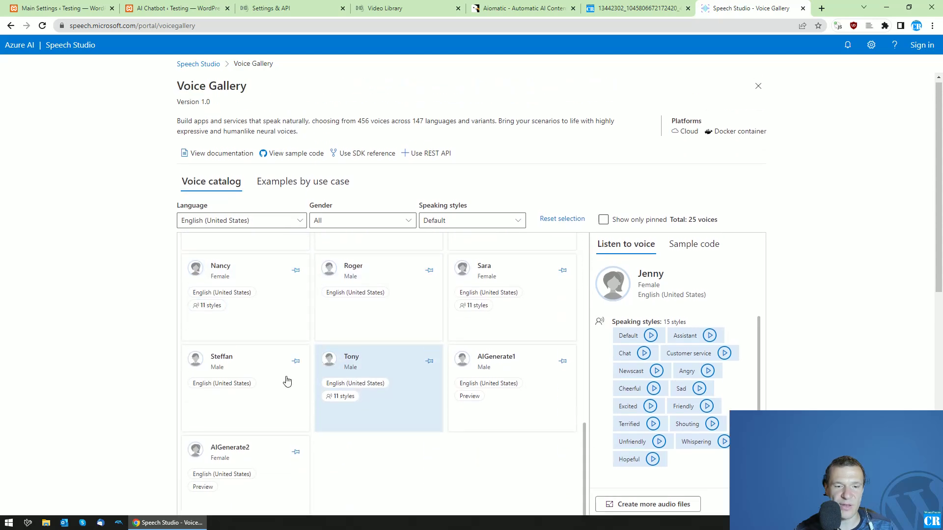
click(353, 371)
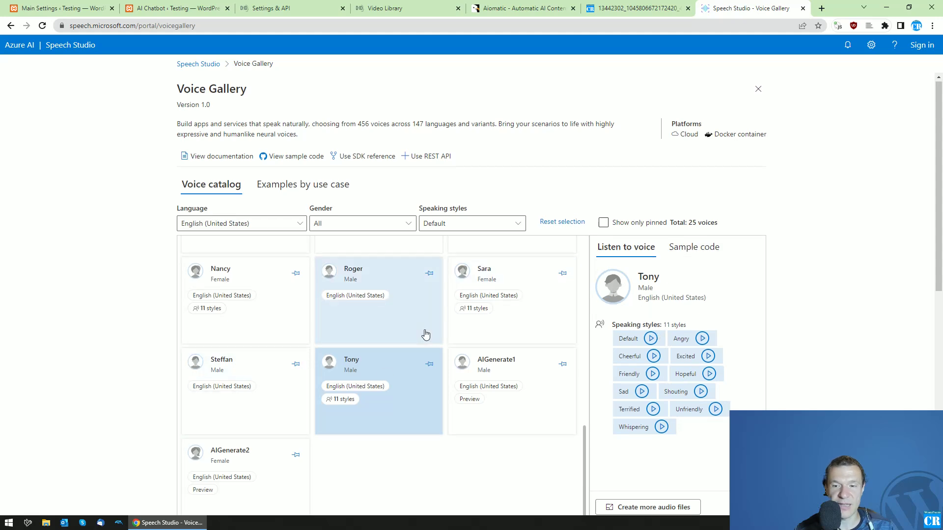
Copy the voice name en-US-TonyNeural from Tony's sample code.
scroll(423, 332, down, 2)
click(703, 157)
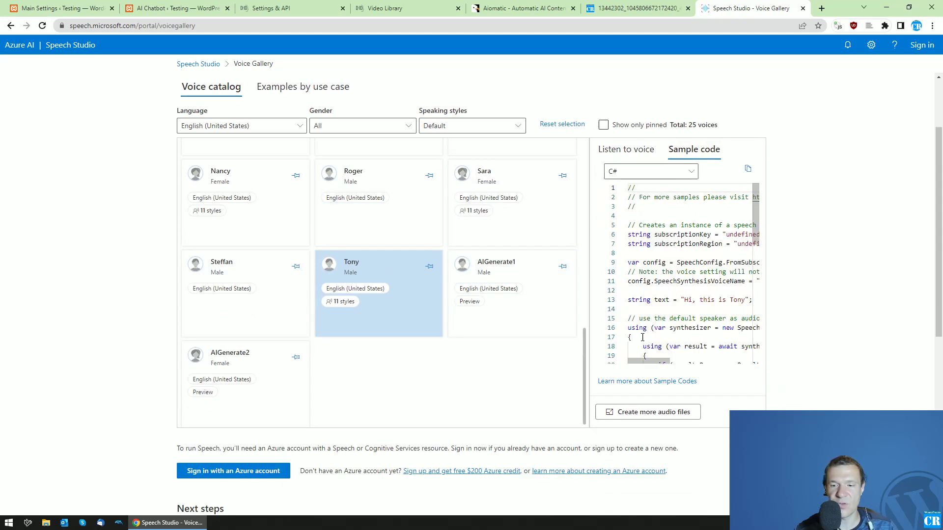
drag(648, 363, 650, 363)
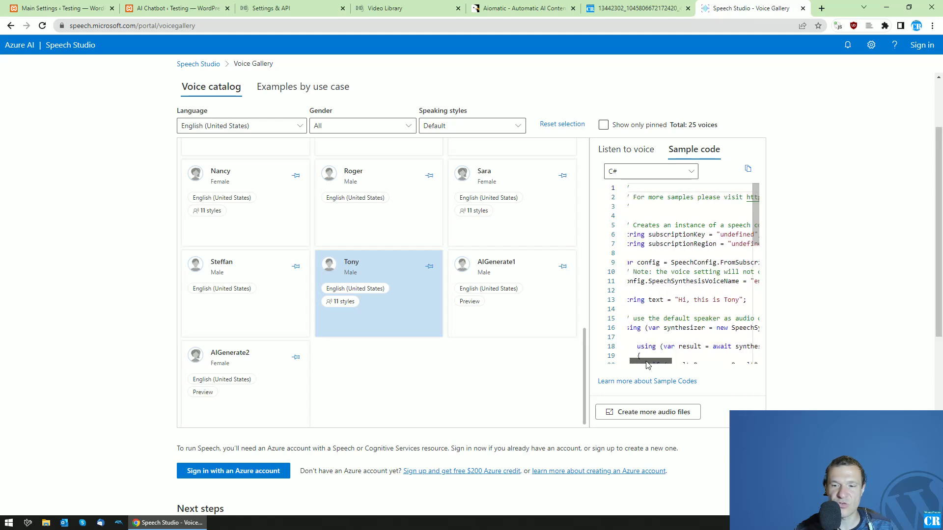
double_click(665, 284)
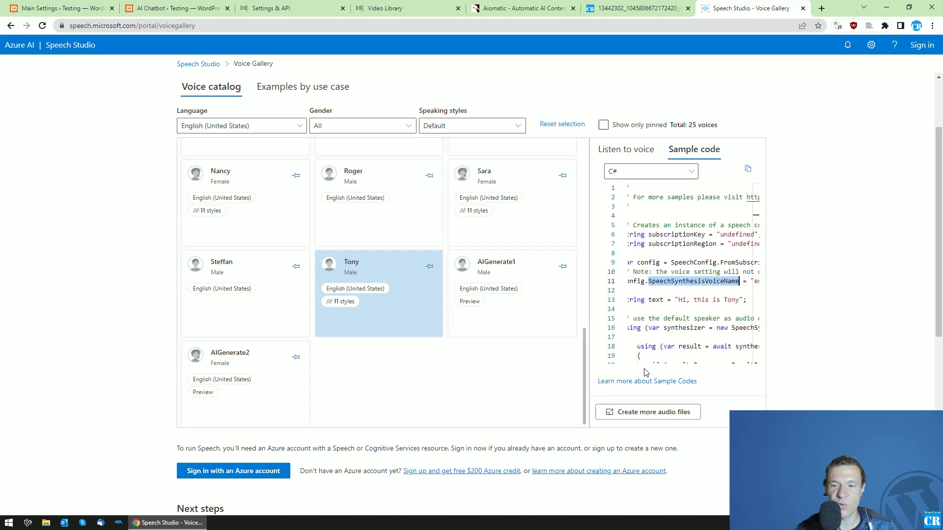
drag(645, 362, 675, 362)
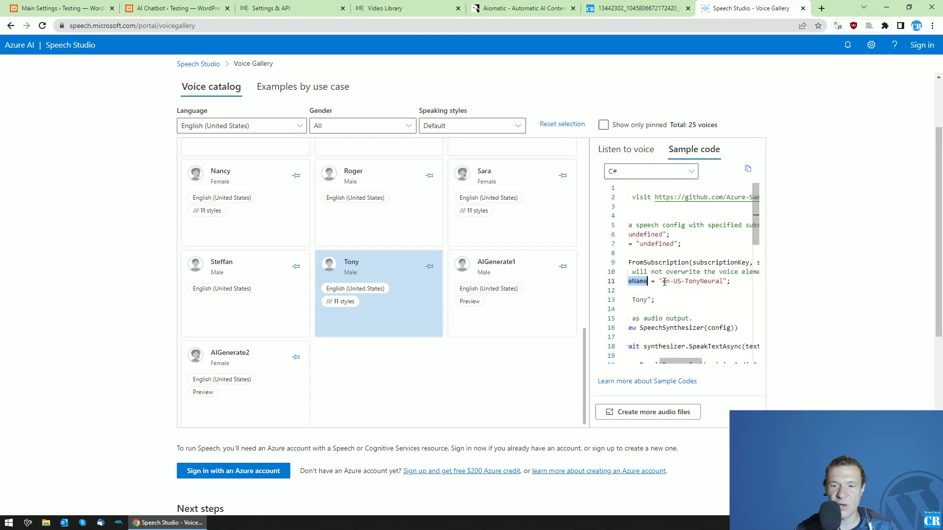
drag(661, 281, 720, 281)
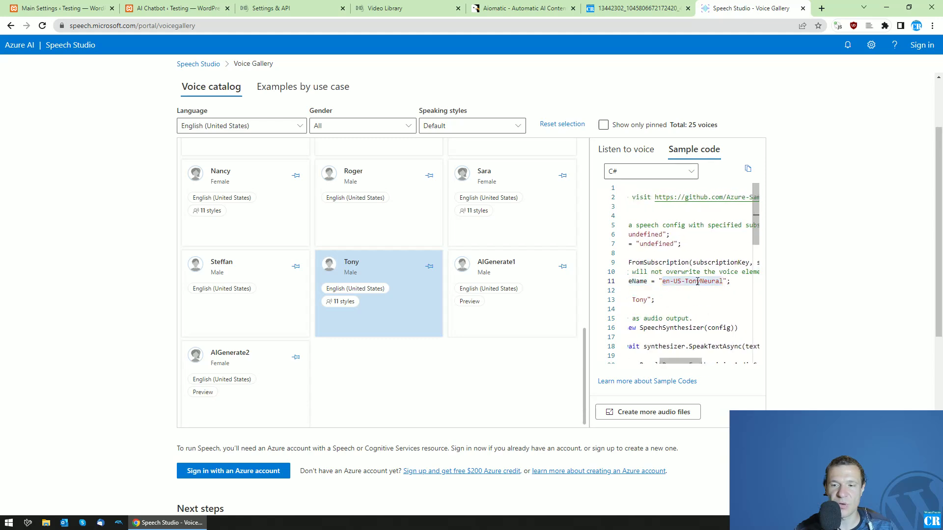
right_click(708, 282)
click(719, 291)
Paste en-US-TonyNeural over the voice-name part of the chatbot's Select a Voice value.
click(107, 6)
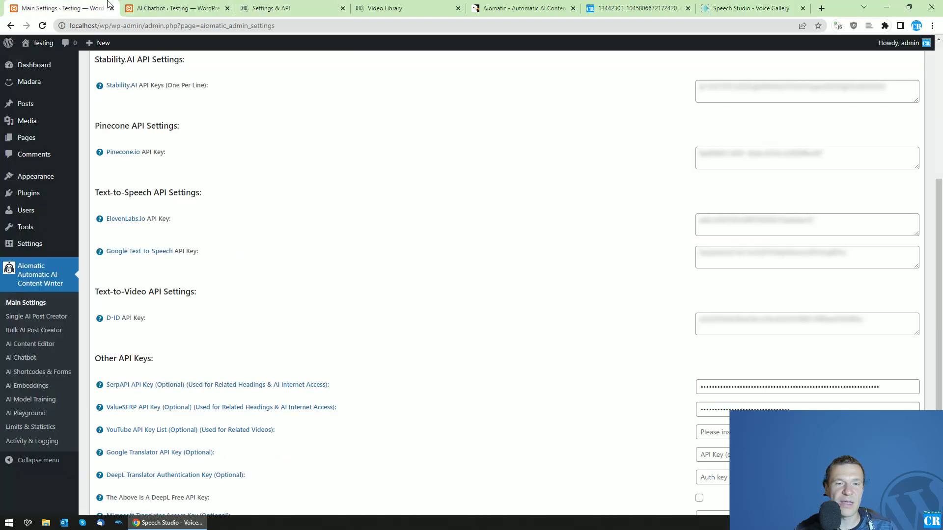
click(148, 8)
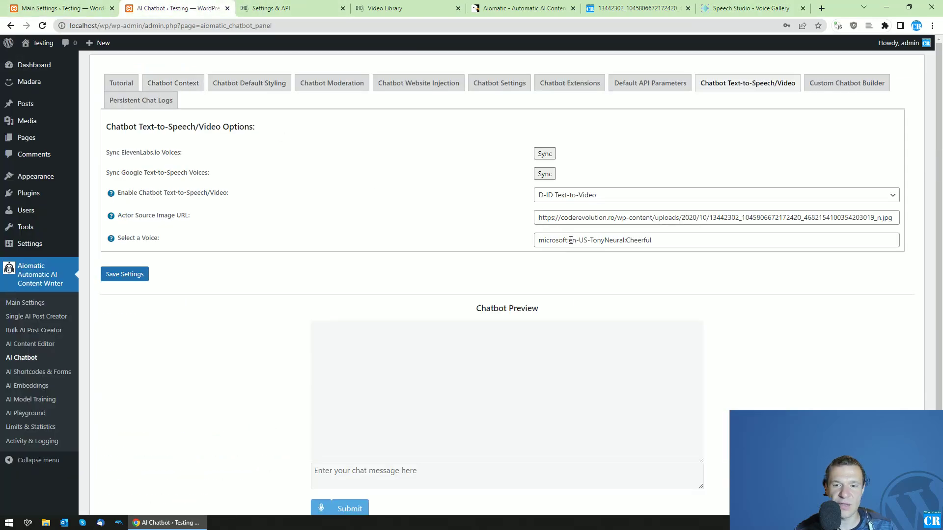
drag(569, 240, 616, 240)
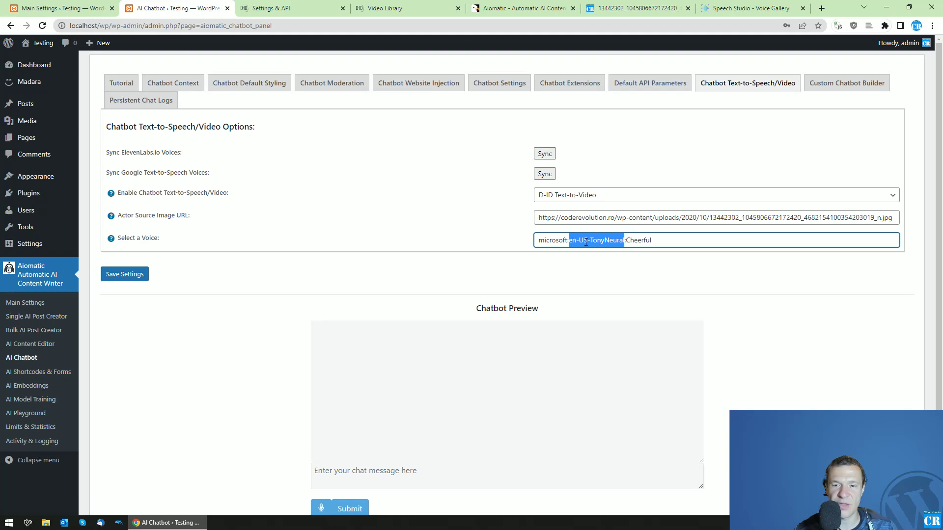
right_click(607, 242)
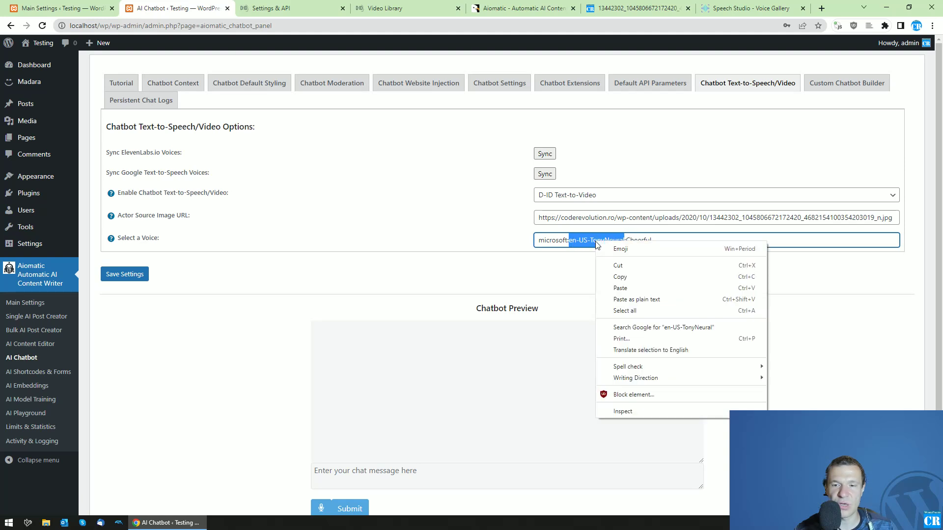
click(621, 289)
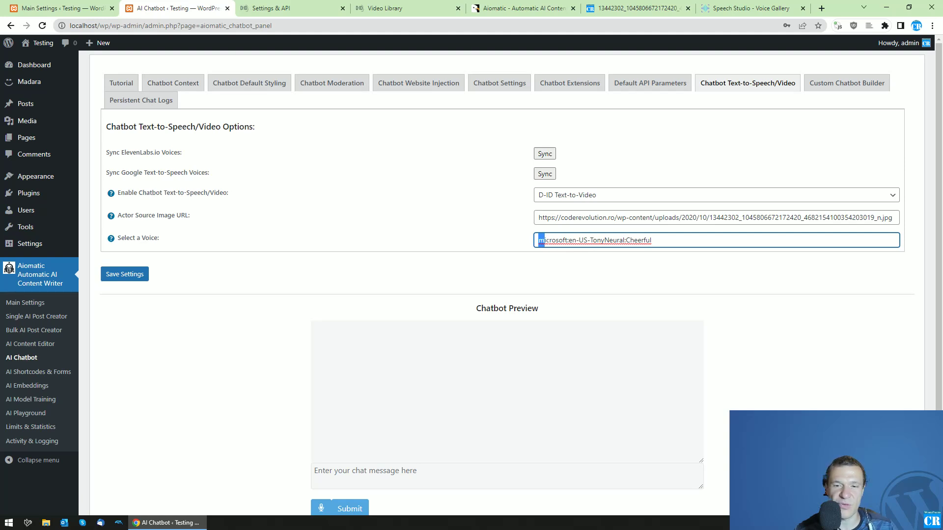
Review the voice value's microsoft provider, en-US-TonyNeural name and Cheerful style.
drag(543, 240, 564, 241)
mouse_move(113, 243)
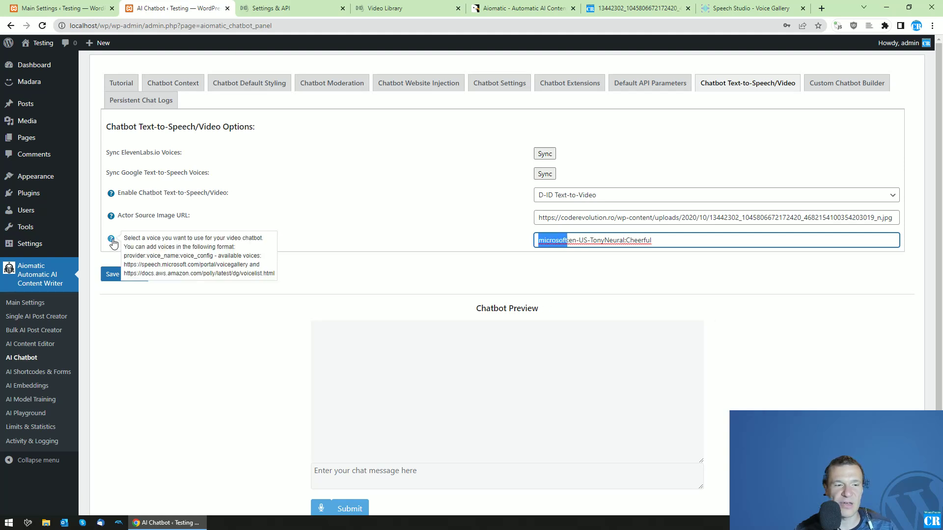
click(570, 239)
drag(569, 240, 619, 240)
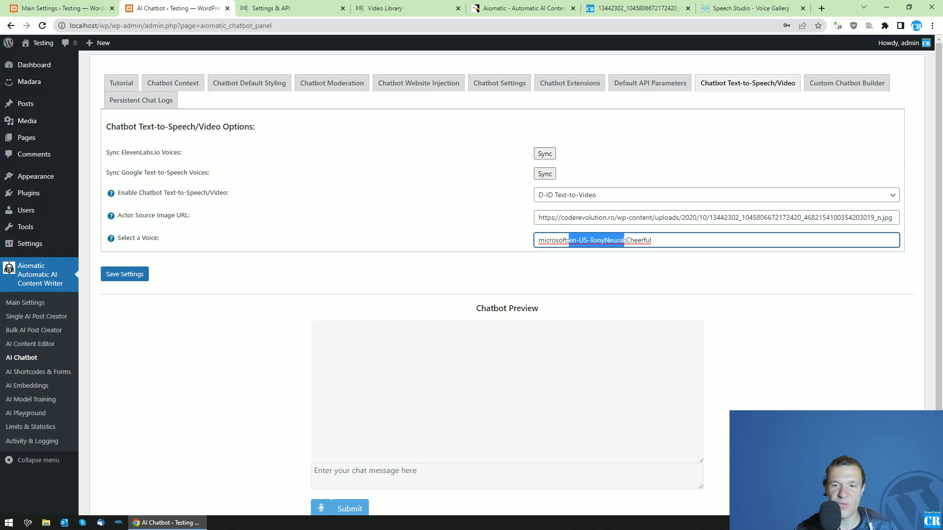
drag(627, 240, 651, 240)
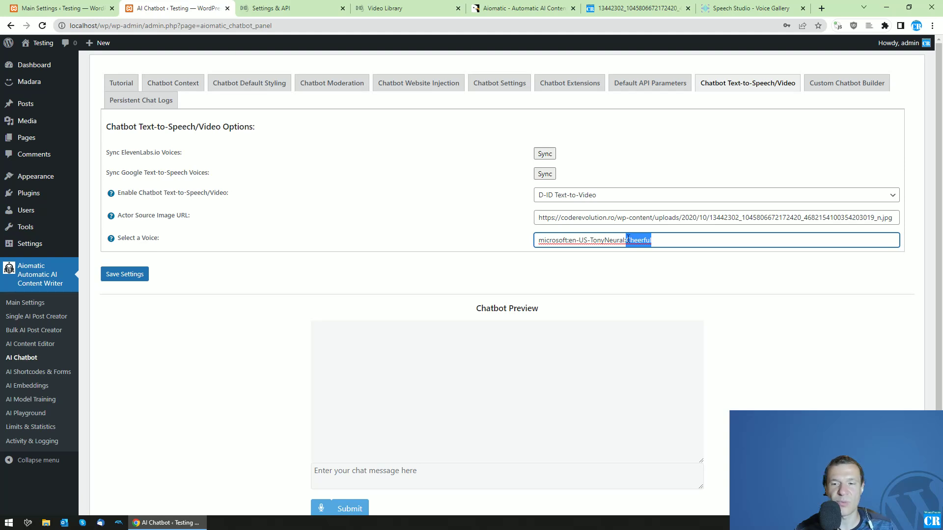
Look over the D-ID account settings and video library, then return to the text-to-video settings.
click(300, 6)
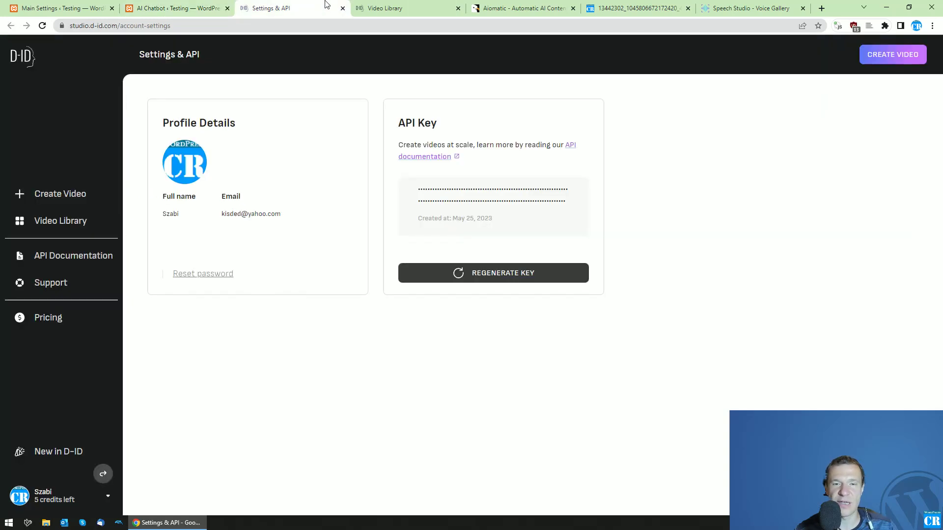
click(381, 7)
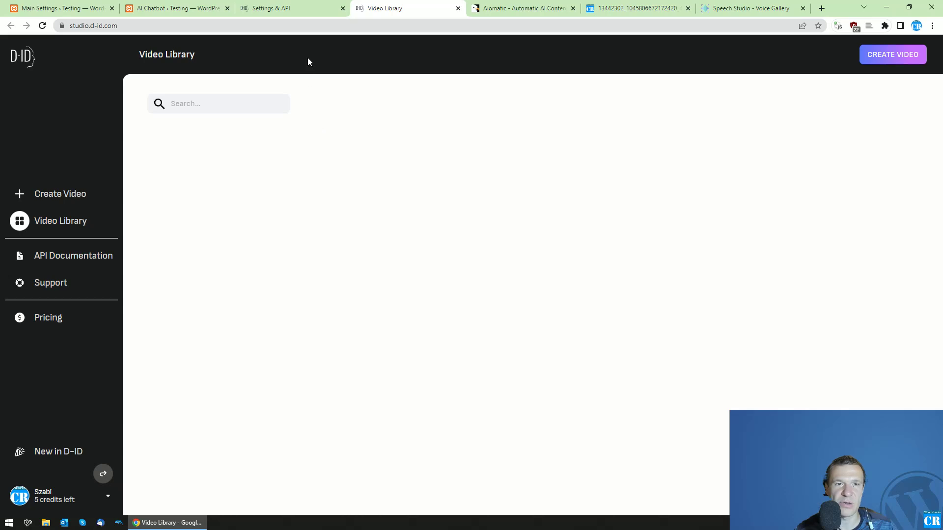
click(293, 6)
click(177, 7)
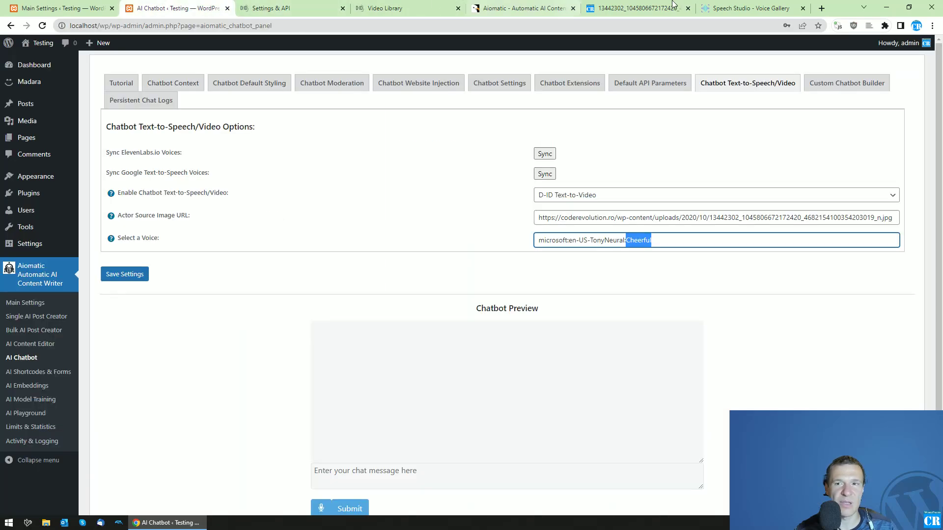
Check the 11 speaking styles of the Tony voice in Speech Studio's Voice Gallery.
click(749, 7)
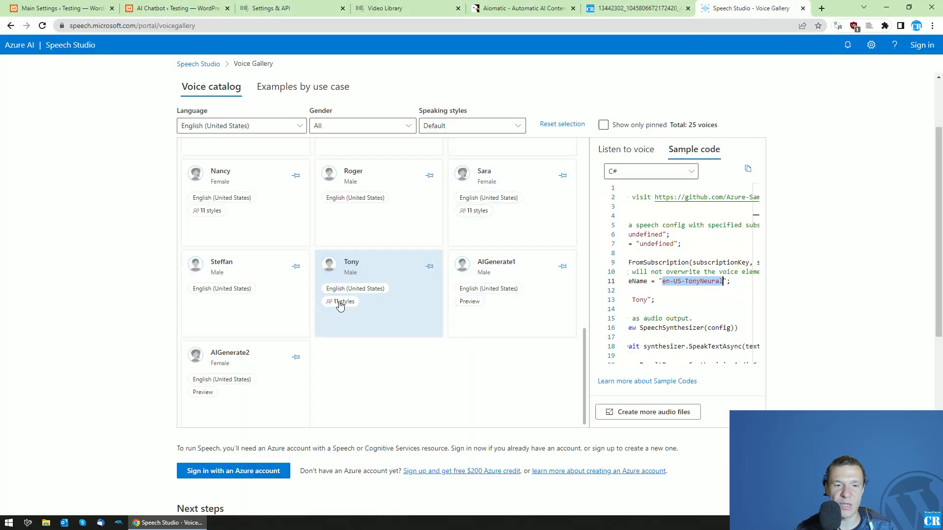
mouse_move(341, 304)
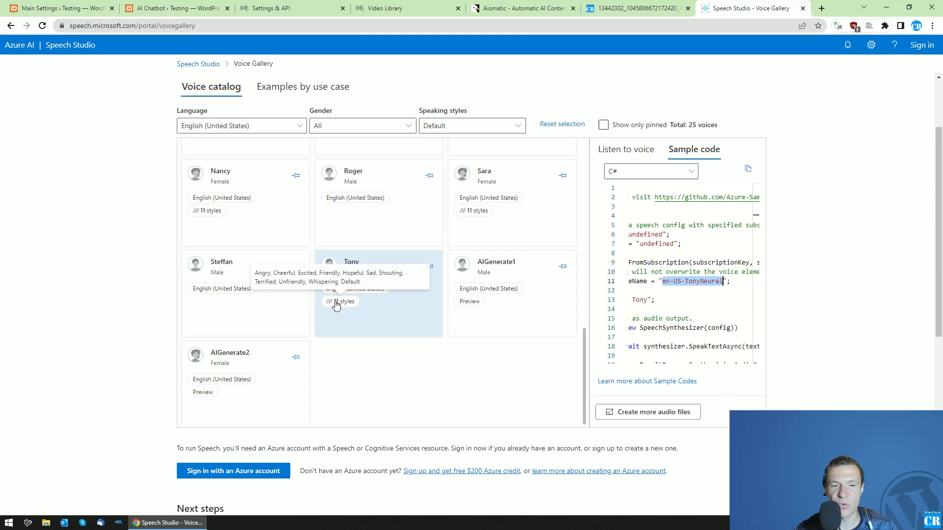
scroll(346, 230, up, 2)
mouse_move(467, 309)
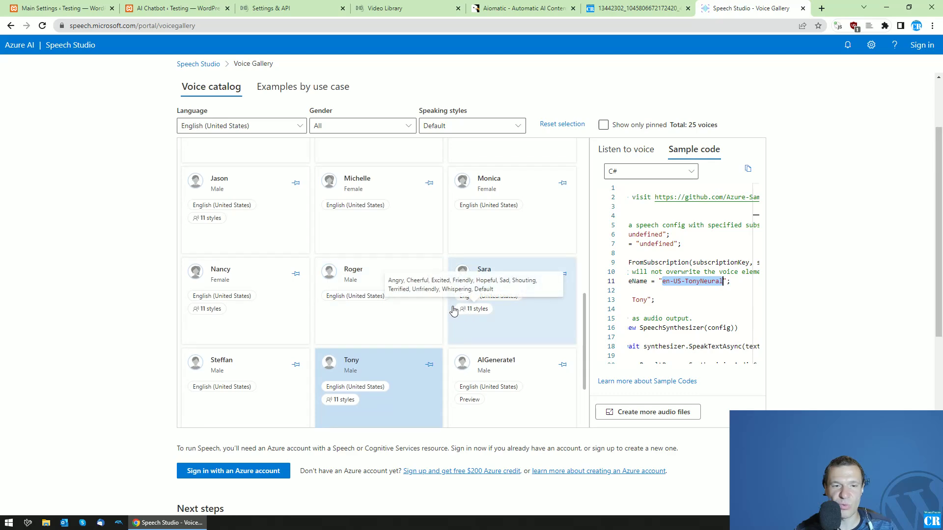
click(73, 8)
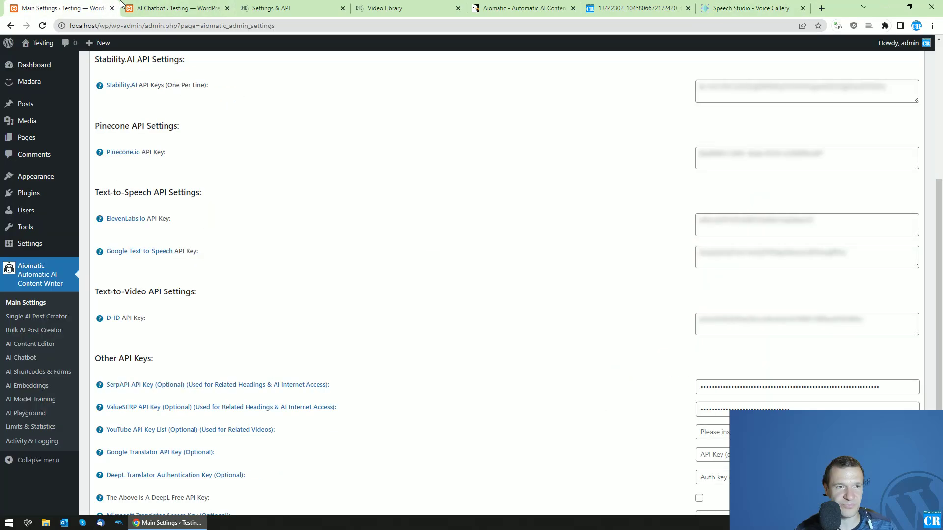
Save the chatbot's D-ID text-to-video and Microsoft voice settings.
click(167, 8)
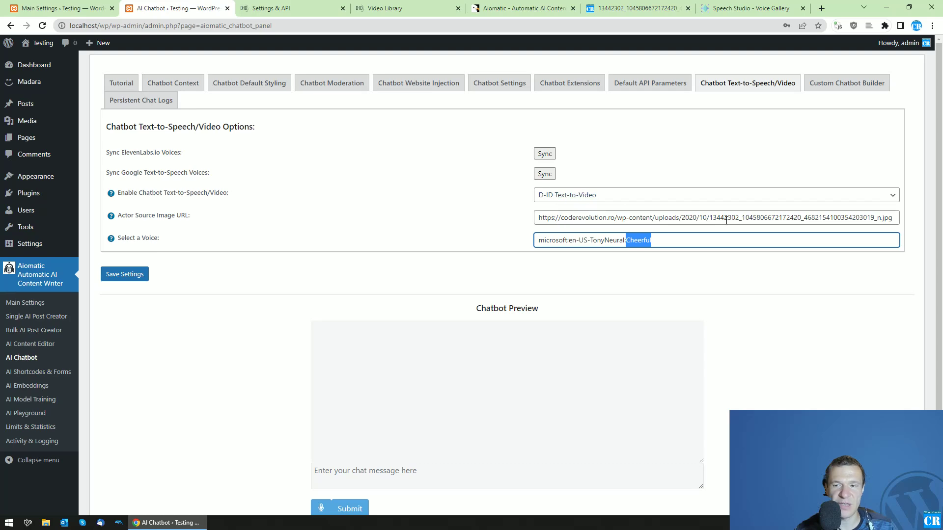
click(142, 273)
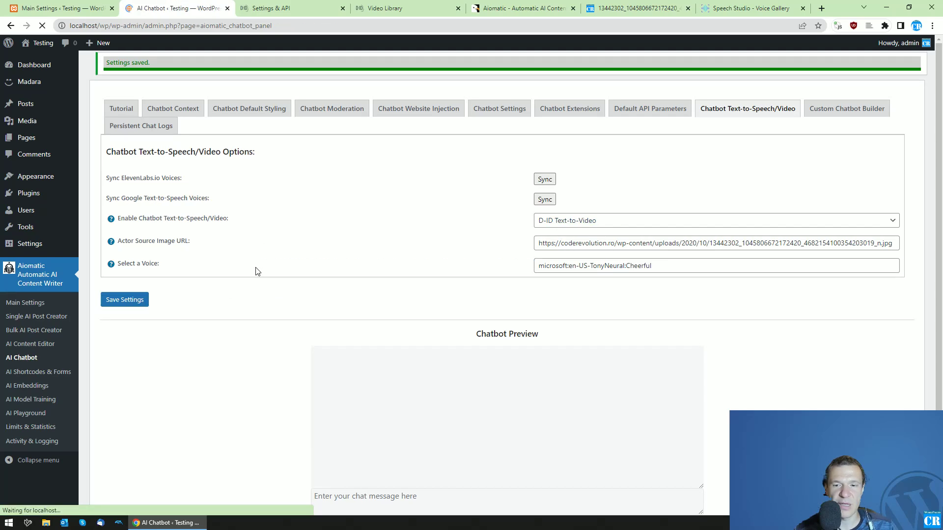
scroll(257, 269, down, 2)
Send 'Hello!' in the Chatbot Preview and get a 4-second D-ID talking-head video reply.
click(356, 388)
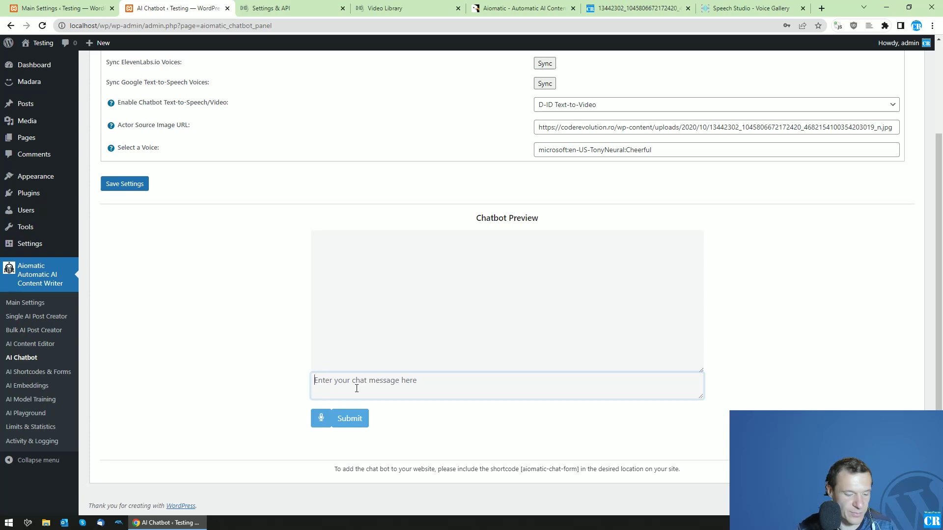
text(Hello!)
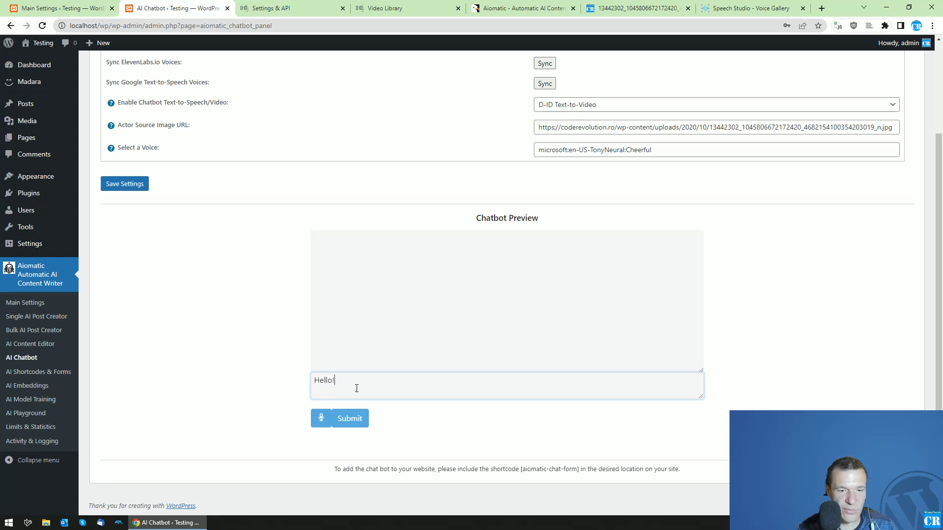
key(Return)
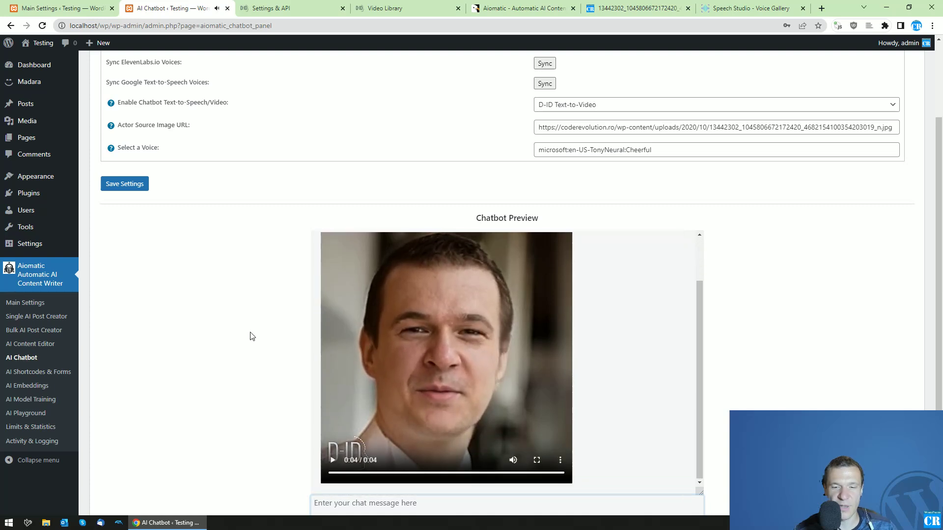
scroll(249, 333, down, 1)
scroll(250, 334, up, 4)
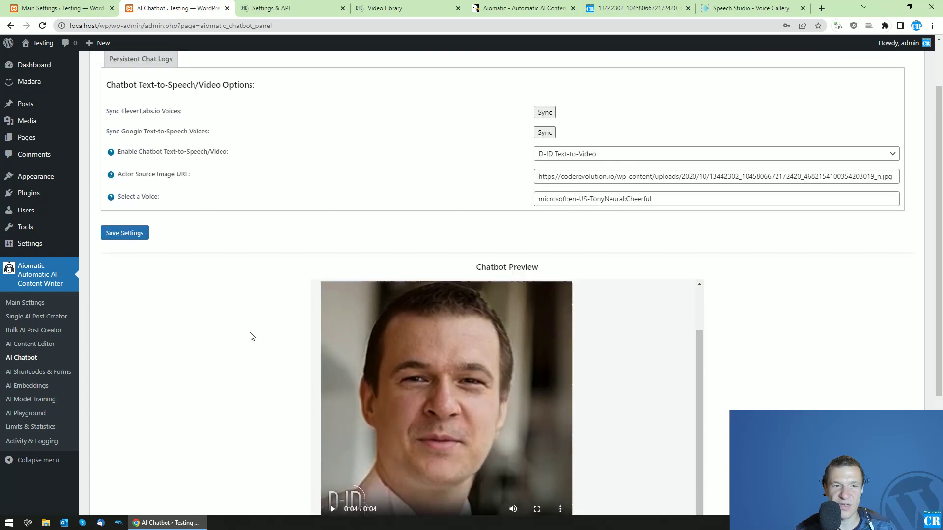
Compare D-ID's pricing plans, from Lite at $5.99/month to $299.99, then go back to the AI Chatbot page.
click(265, 6)
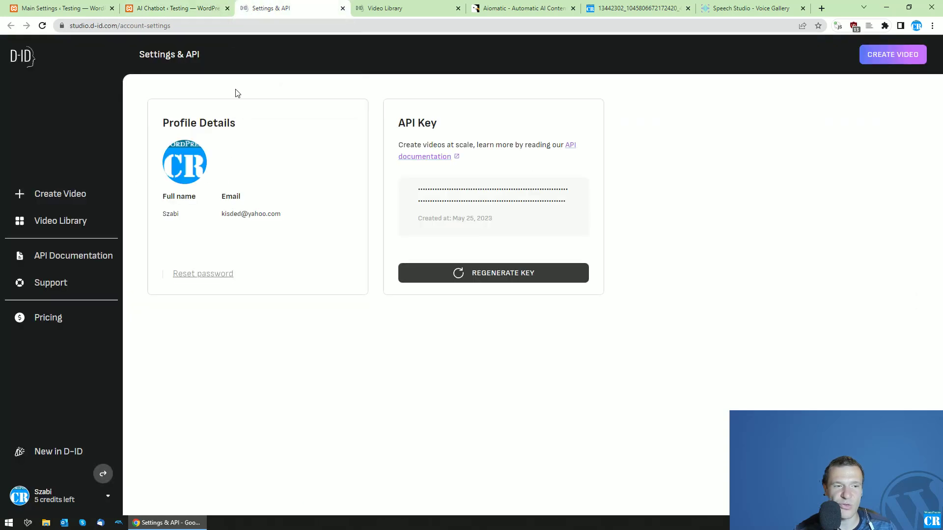
click(33, 319)
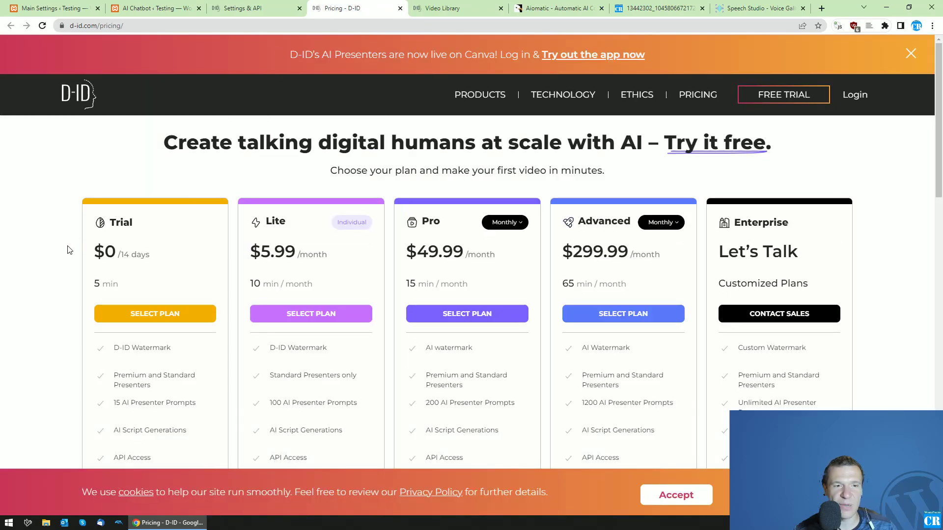
scroll(131, 322, down, 2)
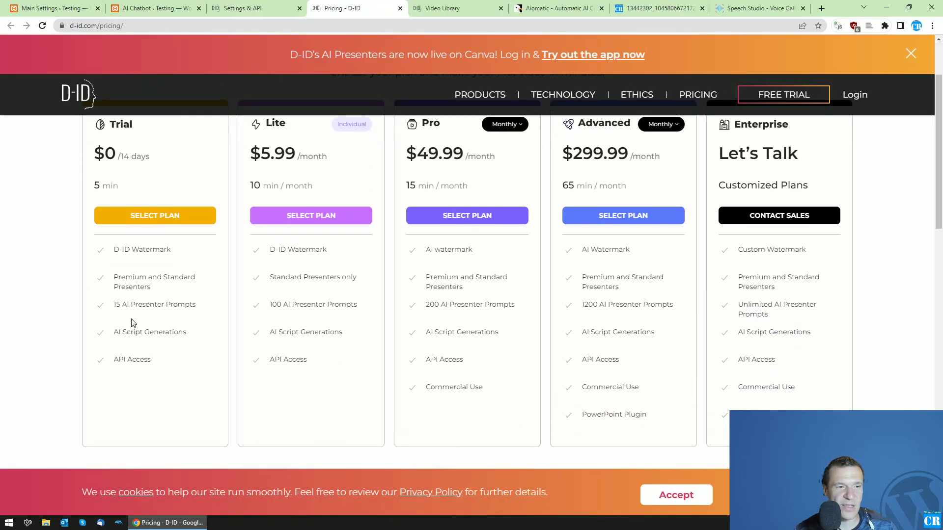
scroll(131, 323, up, 2)
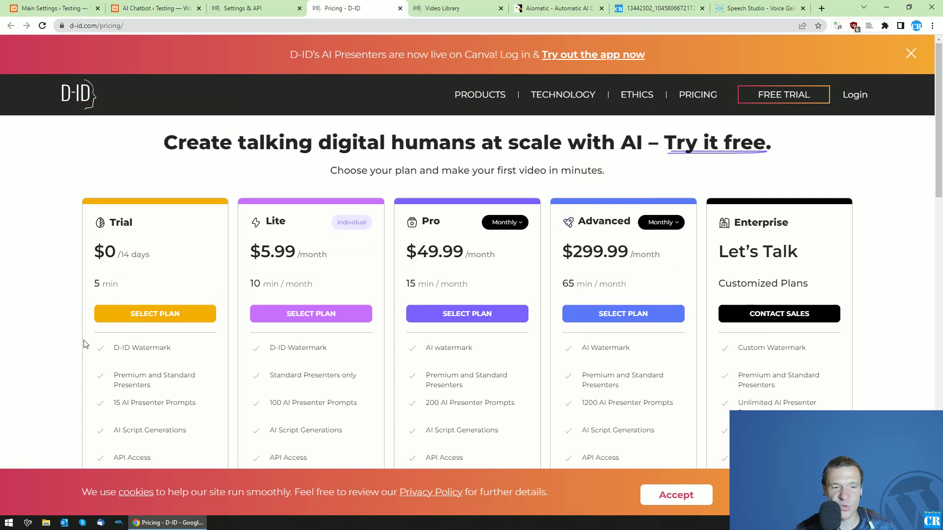
scroll(158, 257, down, 2)
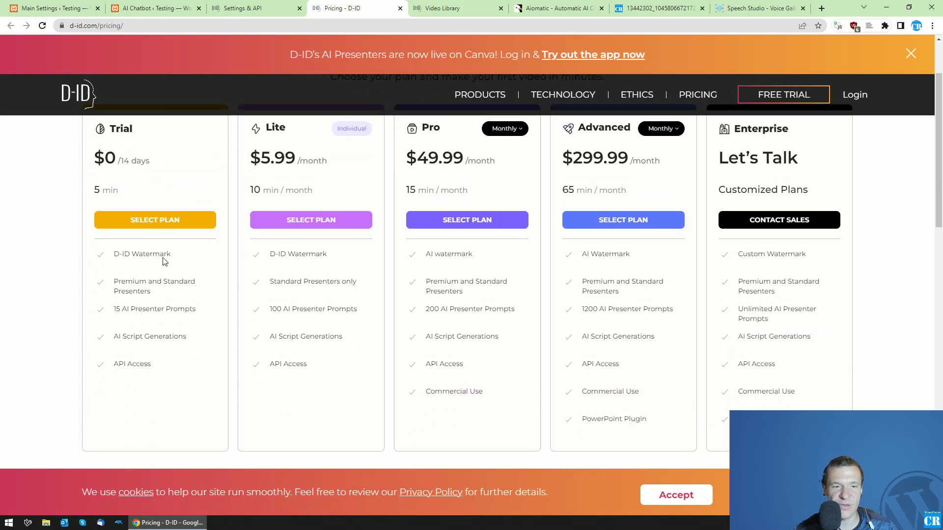
scroll(347, 287, up, 1)
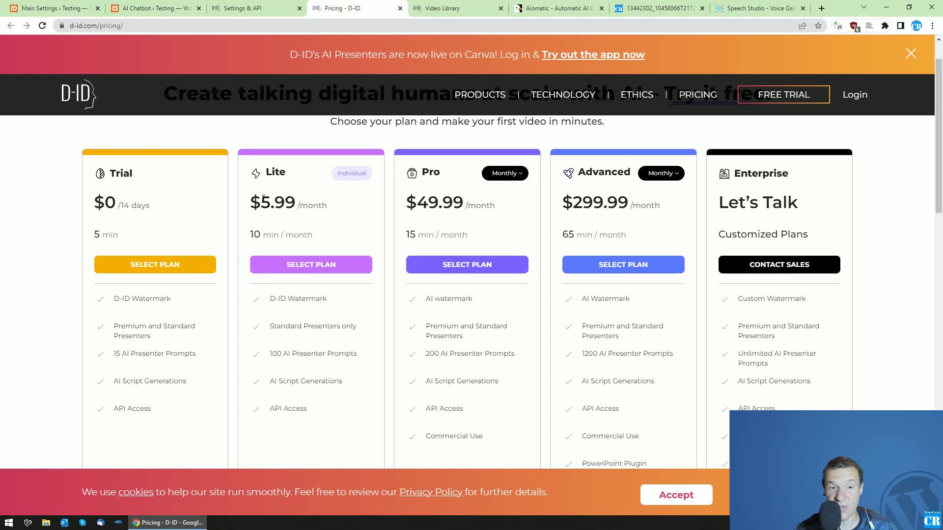
drag(250, 202, 295, 203)
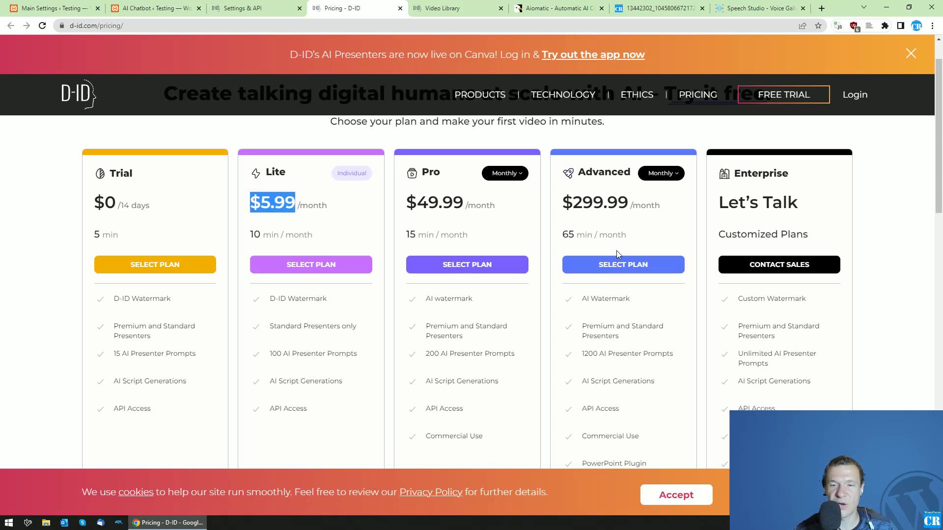
click(271, 300)
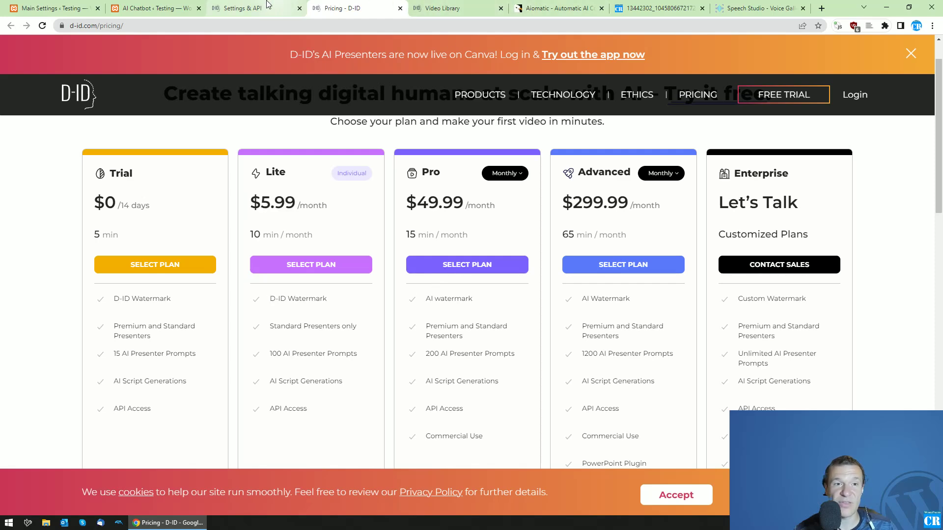
click(152, 8)
scroll(260, 320, down, 3)
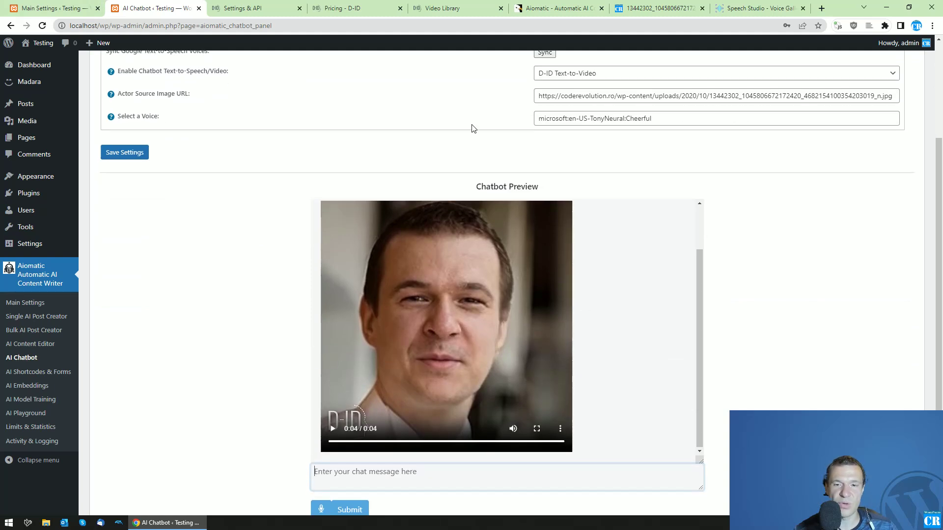
scroll(704, 268, up, 2)
scroll(702, 265, up, 2)
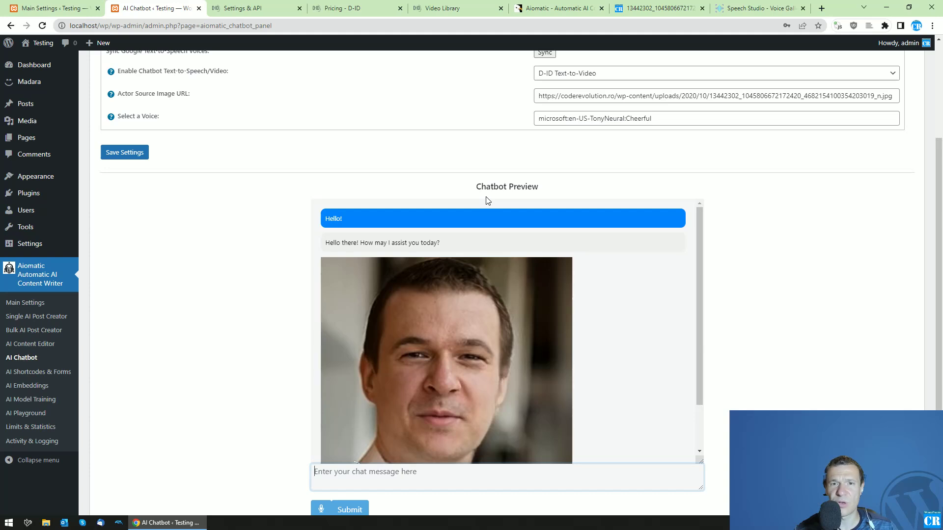
scroll(392, 262, down, 2)
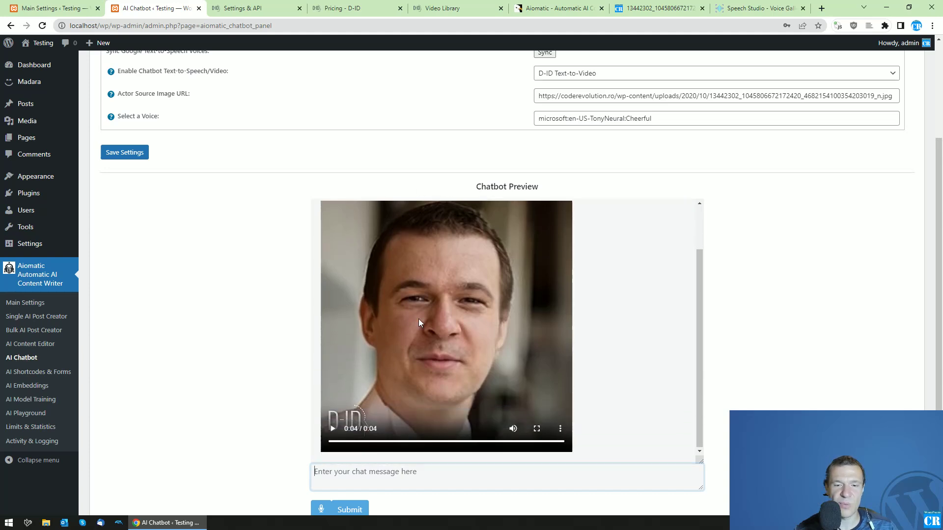
click(359, 477)
scroll(530, 219, up, 2)
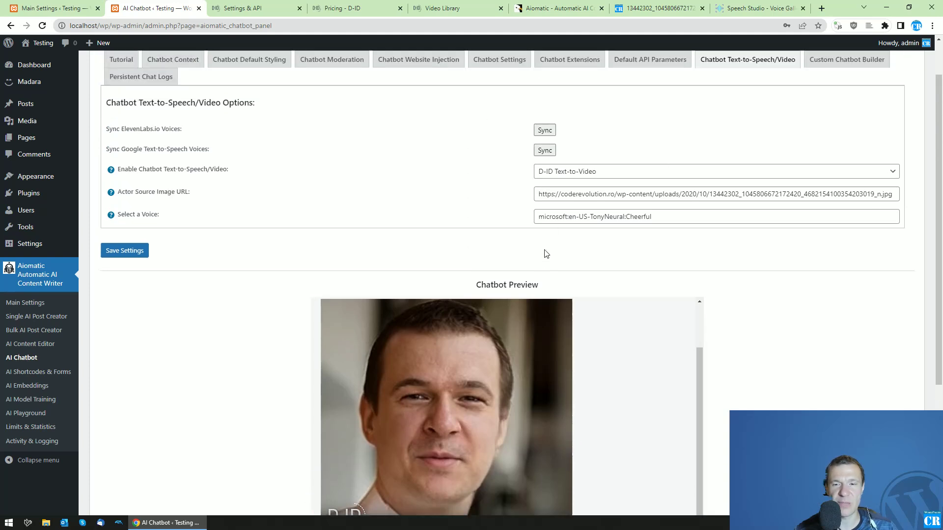